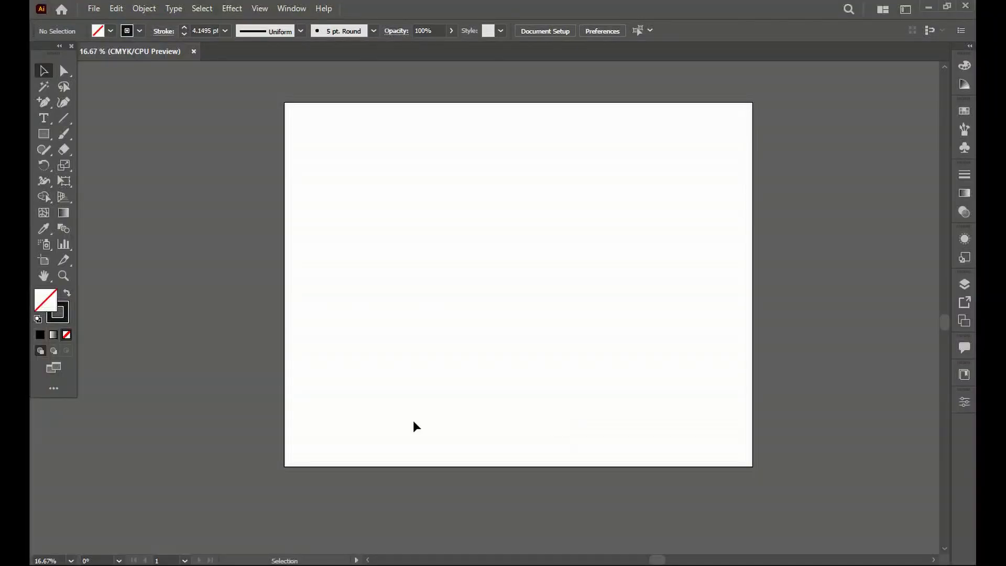
- Select the Rectangle Tool from the toolbar's shape tool group
right_click(44, 133)
click(73, 131)
- Round the corners of the two seat cushion rectangles with Direct Selection
key(ctrl+a)
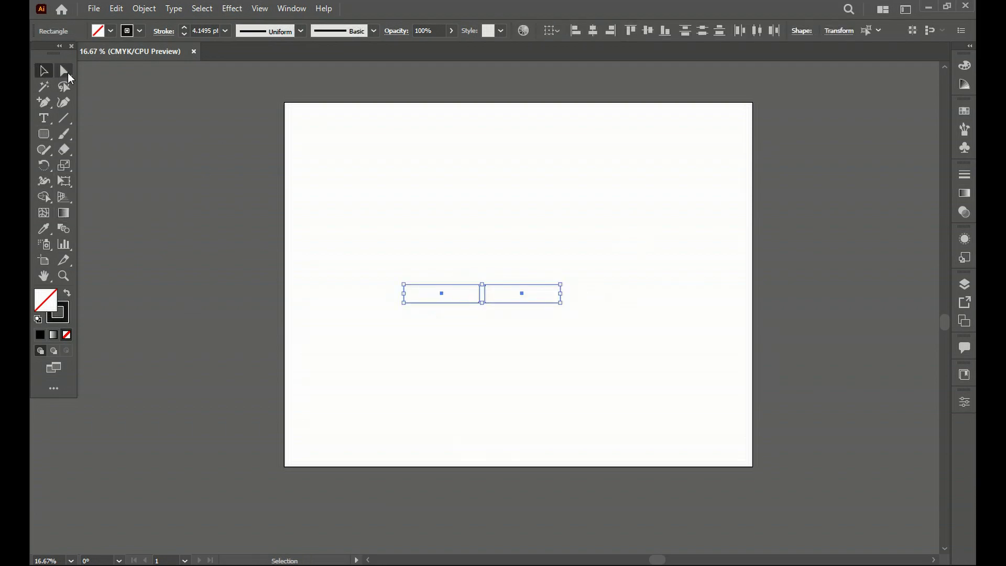
click(63, 71)
key(ctrl+1)
scroll(748, 229, down, 1)
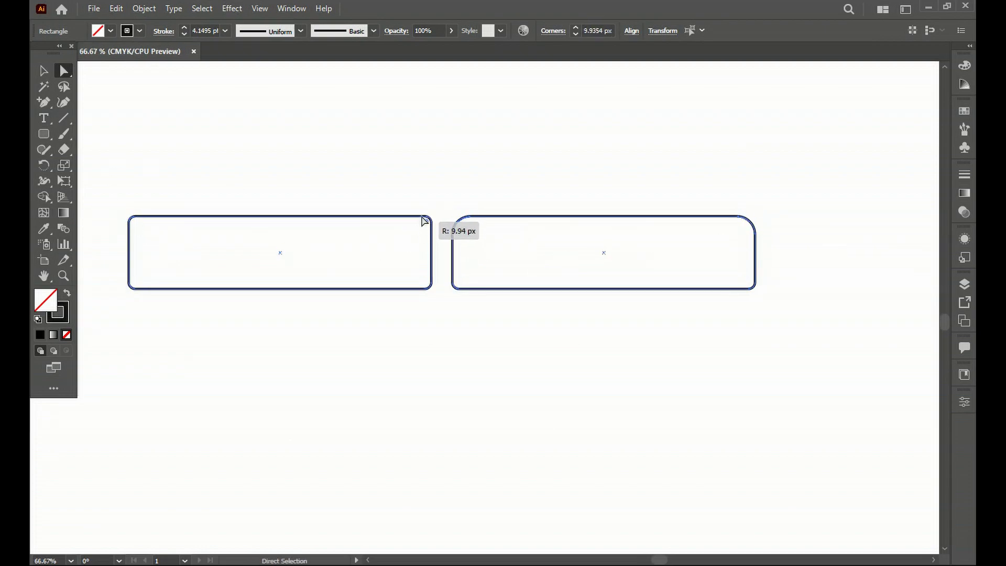
click(40, 73)
click(372, 284)
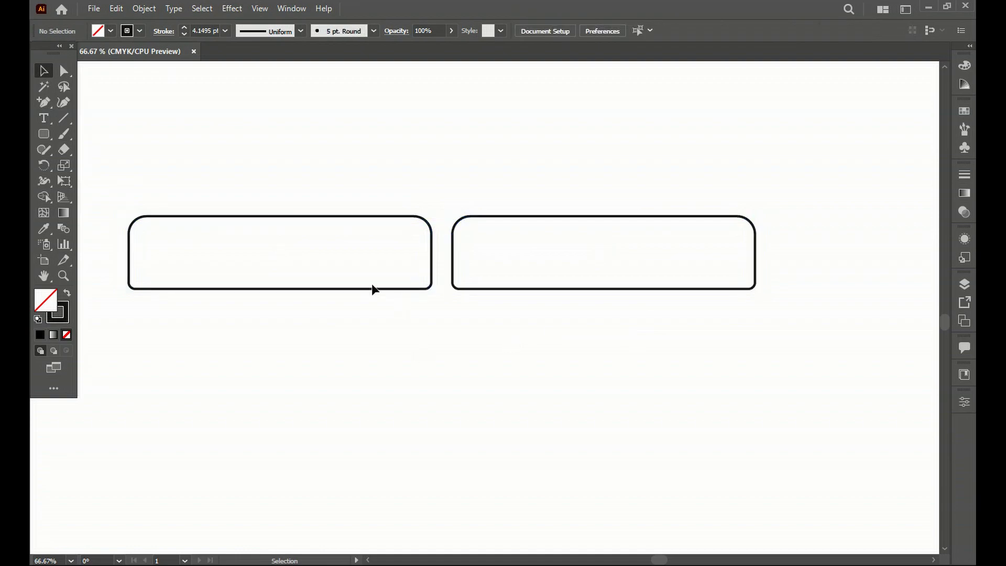
scroll(315, 283, up, 2)
- Draw a larger rectangle across both cushions and raise its top edge to form the sofa back
key(m)
drag(127, 275, 781, 337)
key(ctrl+minus)
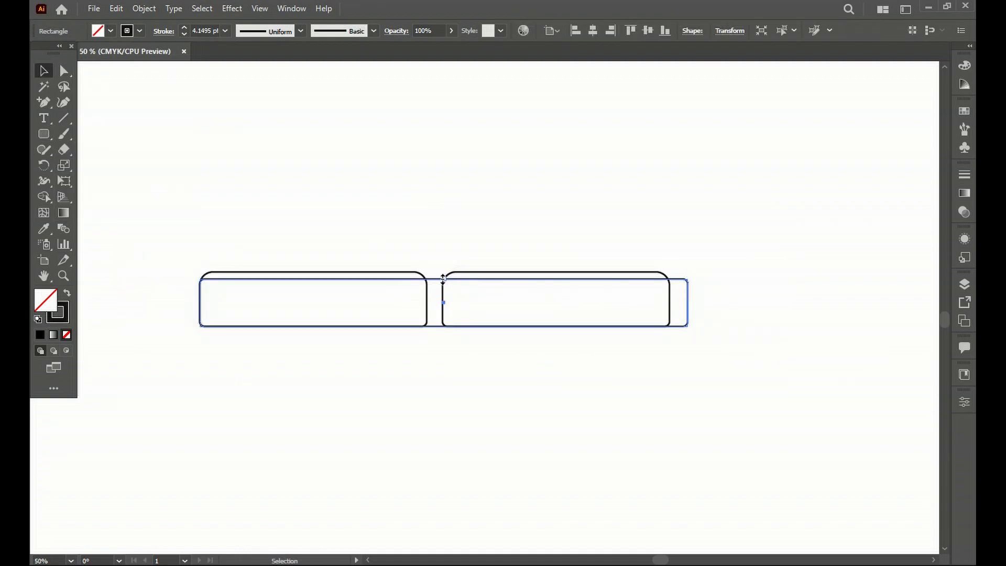
drag(442, 279, 443, 110)
drag(688, 218, 671, 218)
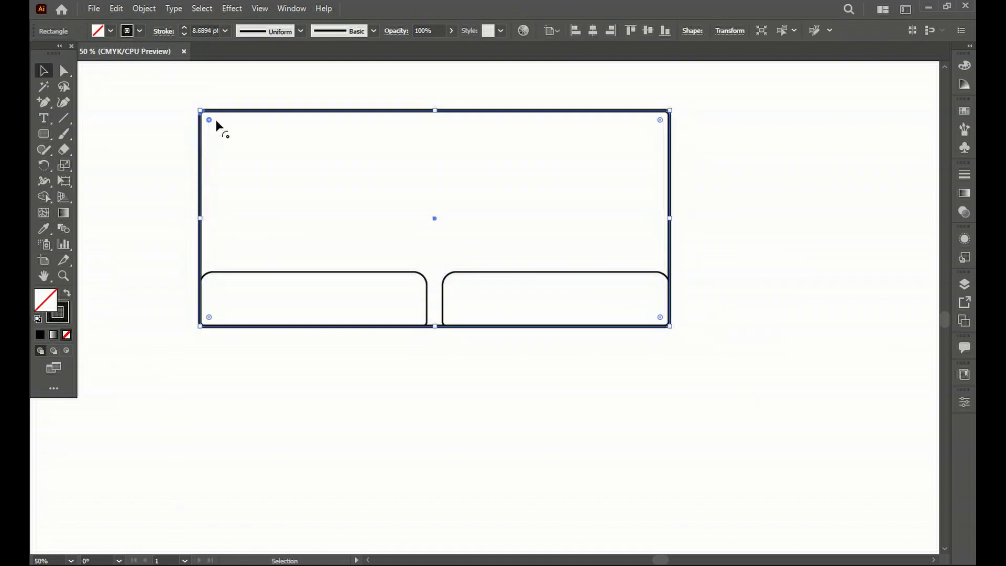
- Round the sofa back's corners and send it behind the cushions
drag(216, 122, 221, 127)
click(756, 243)
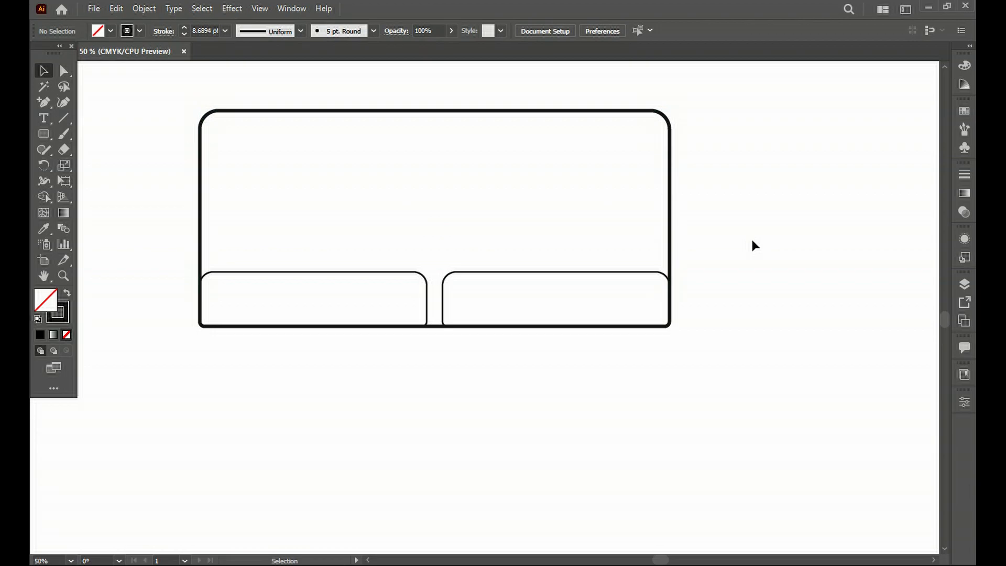
right_click(579, 113)
click(620, 456)
scroll(620, 456, up, 1)
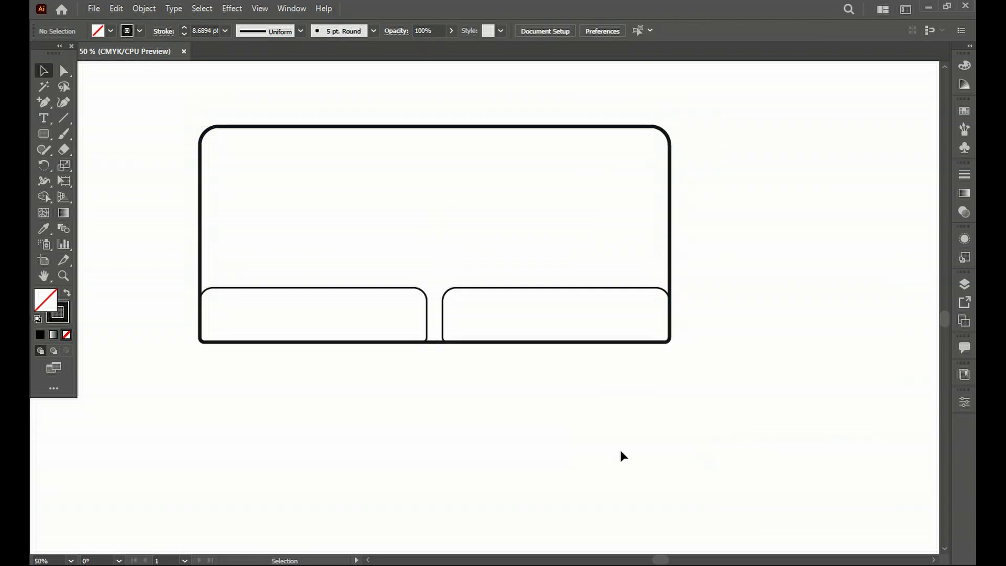
- Fill the sofa back and both cushions with orange tones in the Color Picker
click(966, 81)
click(465, 142)
double_click(45, 300)
click(368, 309)
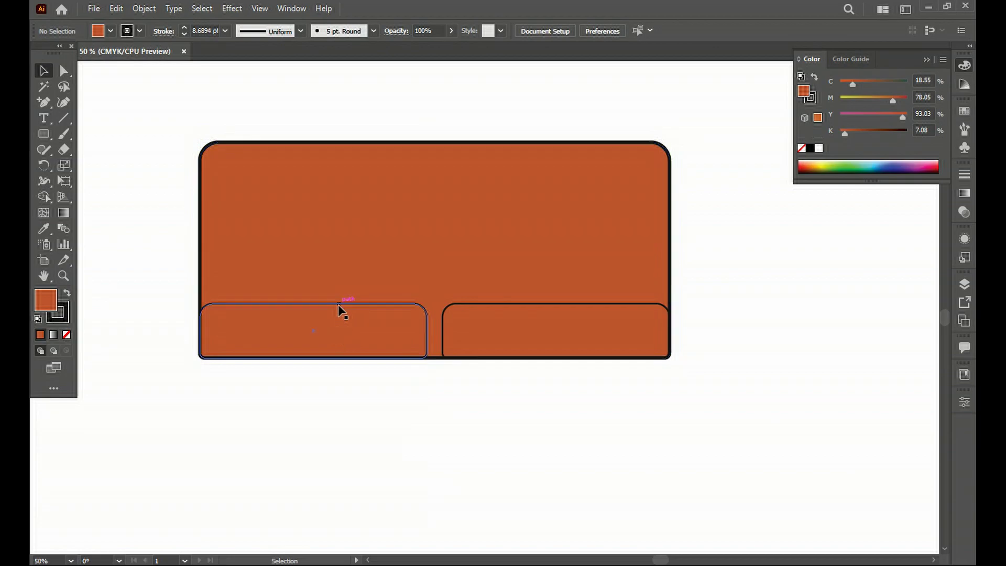
click(338, 309)
double_click(46, 300)
click(368, 310)
click(537, 337)
double_click(45, 300)
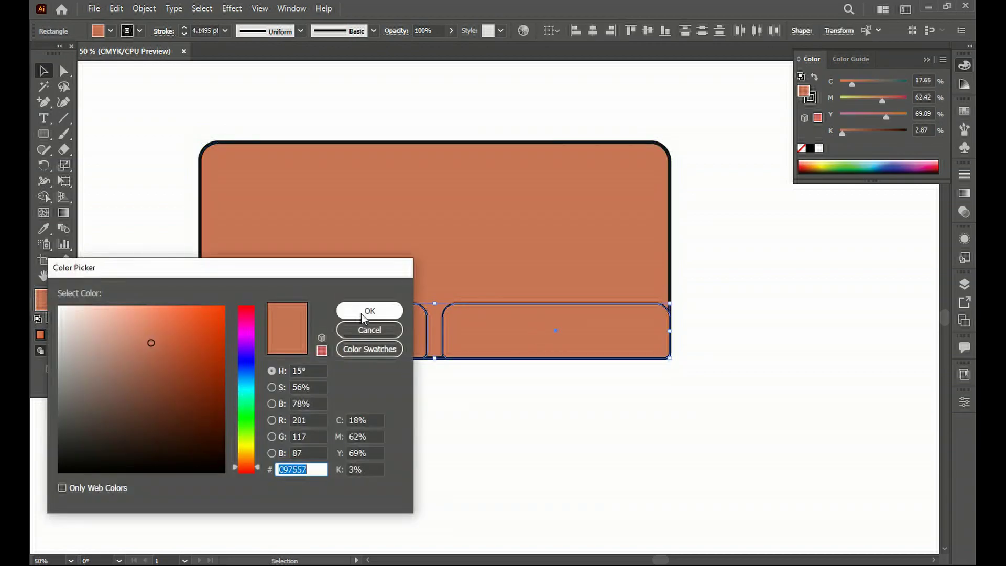
click(368, 310)
- Refill the sofa back brown and the cushions a lighter orange
double_click(45, 300)
click(162, 362)
click(368, 311)
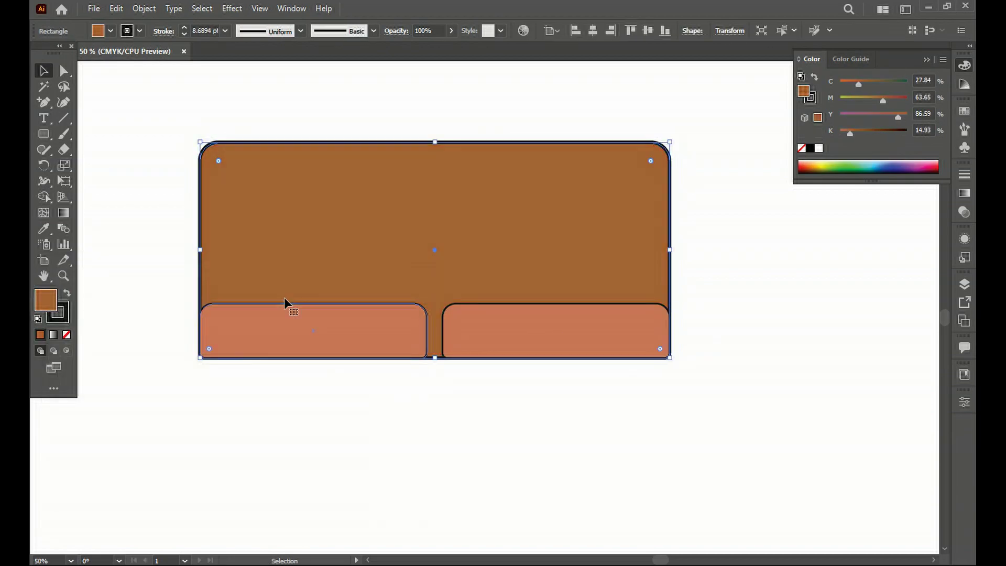
double_click(45, 300)
click(369, 311)
click(337, 344)
double_click(46, 299)
click(368, 311)
- Set the stroke to None on all three sofa shapes to remove the black outlines
click(329, 431)
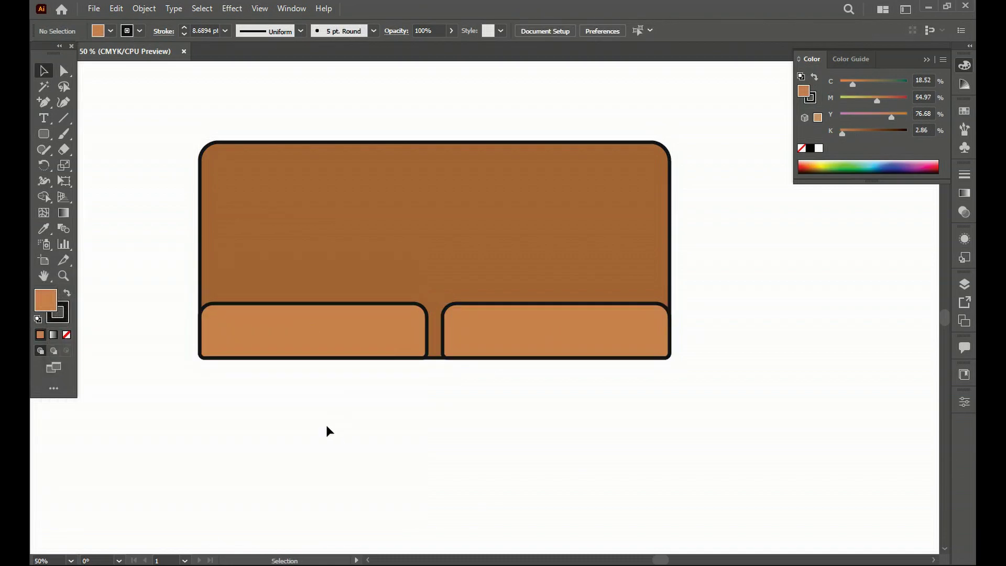
drag(329, 431, 470, 315)
click(58, 313)
click(66, 335)
click(99, 365)
- Draw a narrow armrest rectangle at the left end with a copy at the right
drag(183, 277, 199, 358)
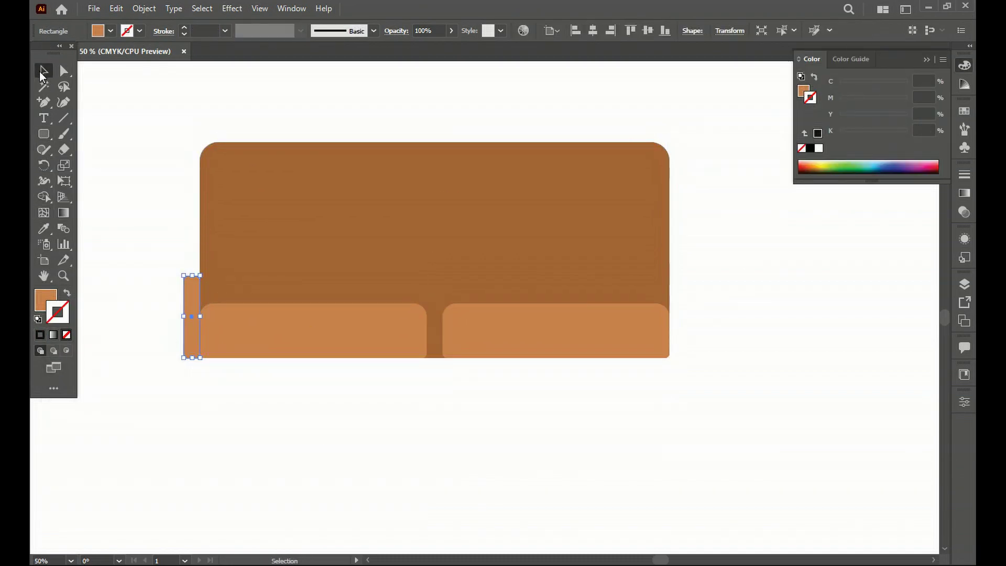
drag(192, 317, 678, 317)
drag(44, 133, 95, 133)
drag(184, 276, 198, 356)
- Round the left armrest's top corners and delete the unrounded right copy
key(a)
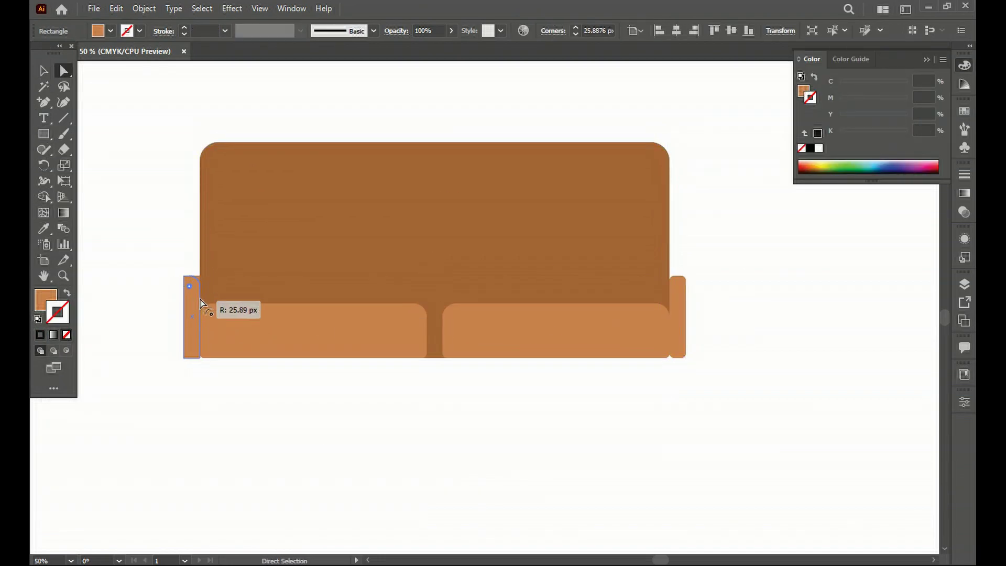
scroll(194, 297, up, 4)
drag(173, 259, 177, 227)
scroll(147, 362, down, 3)
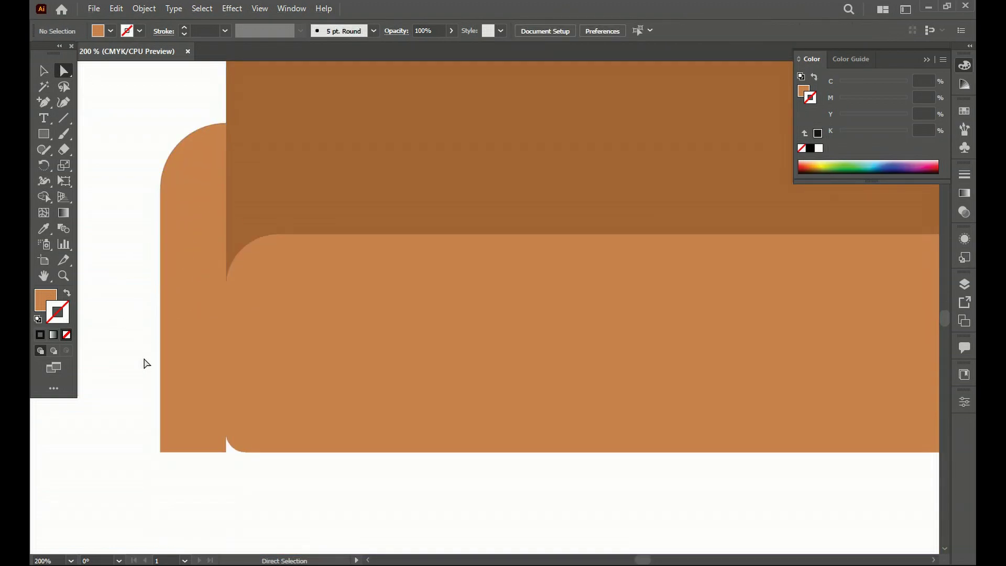
scroll(270, 349, right, 10)
click(558, 393)
key(ctrl+0)
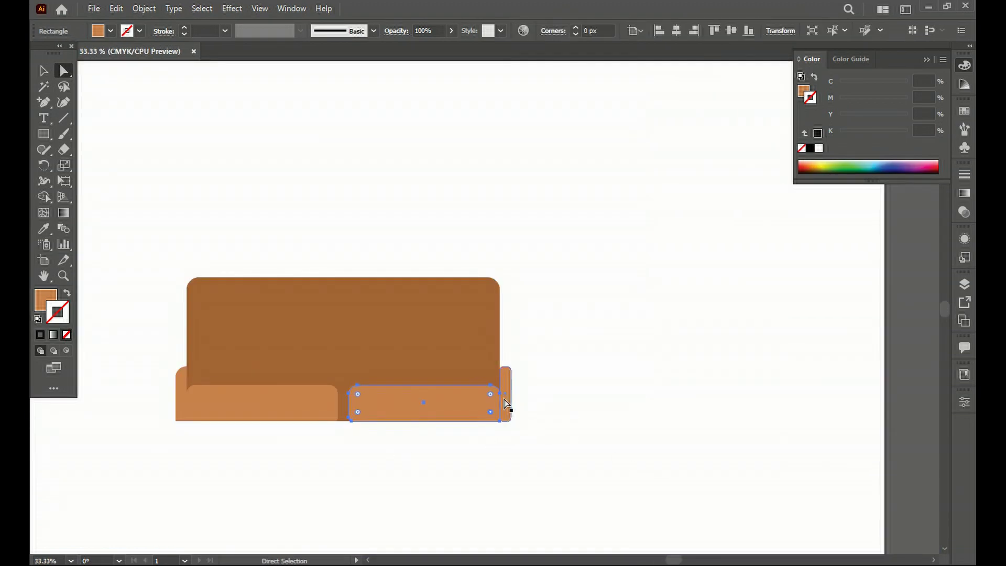
key(Delete)
- Reflect a copy of the left arm to the sofa's right end and fill both arms darker brown
click(424, 366)
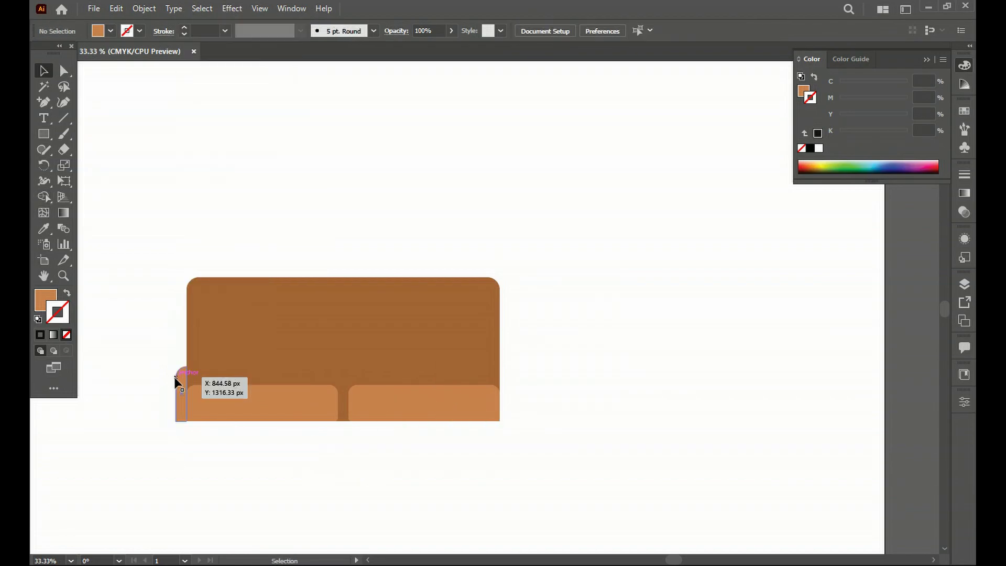
right_click(174, 376)
click(359, 330)
key(Return)
drag(180, 398, 504, 376)
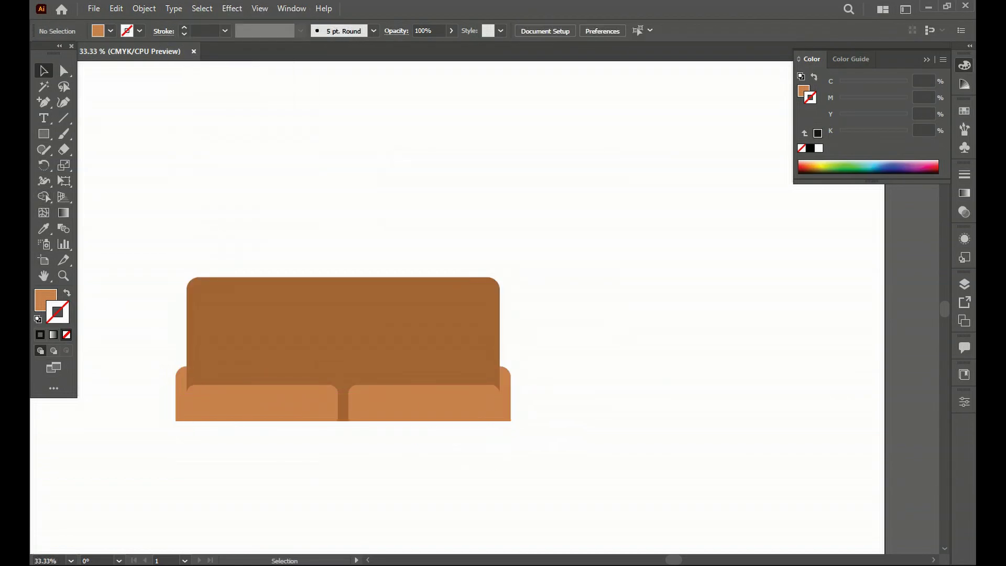
click(418, 501)
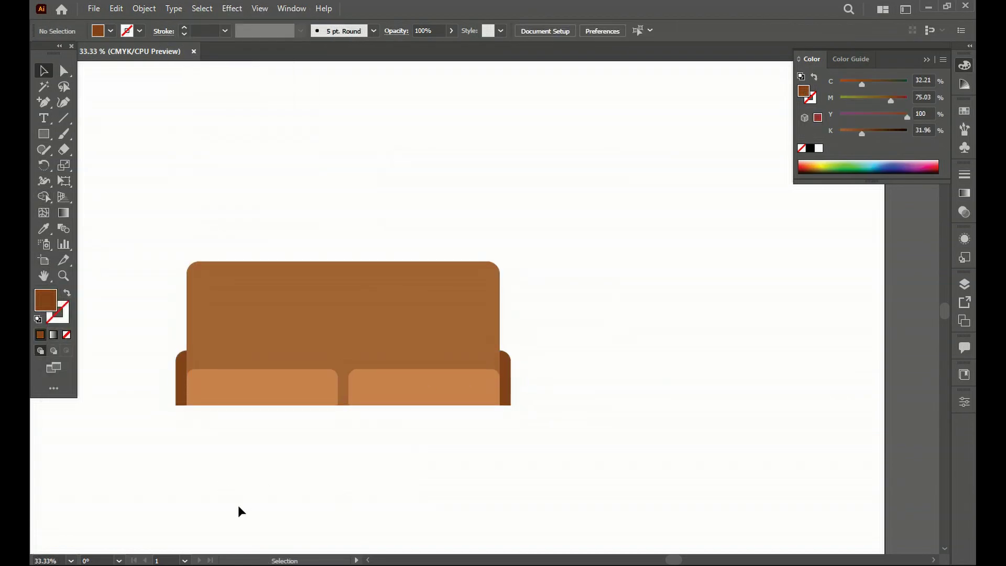
- Draw a thin dark-brown base strip under the sofa, sized to span both arms
drag(411, 406, 511, 413)
key(v)
scroll(602, 390, up, 3)
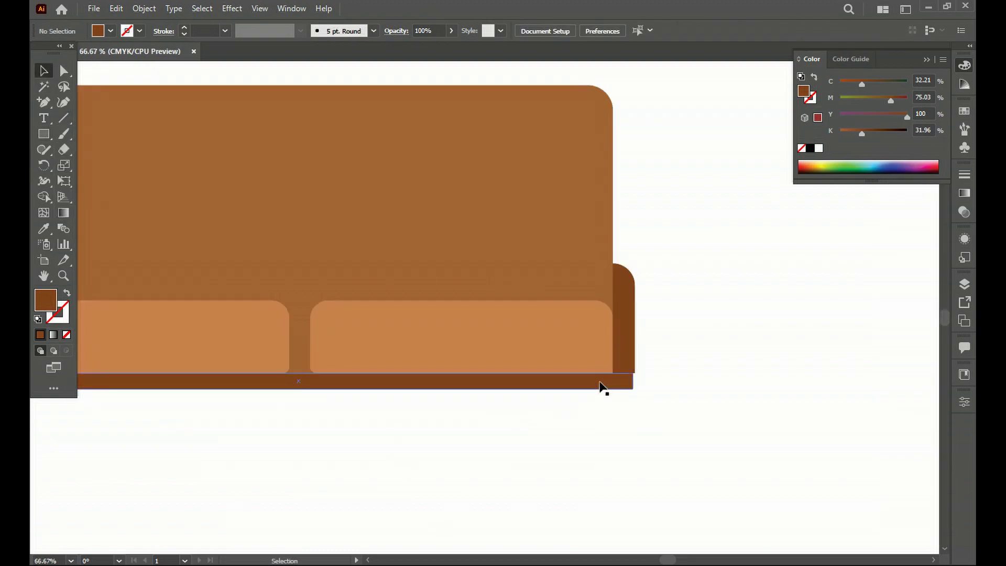
scroll(655, 337, up, 3)
drag(655, 331, 677, 313)
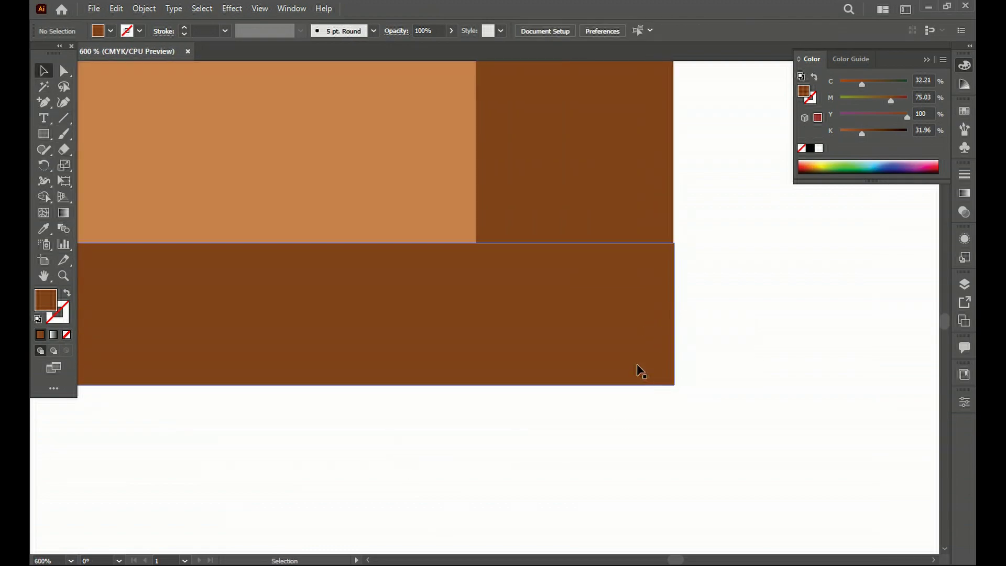
scroll(659, 351, up, 5)
scroll(750, 244, up, 4)
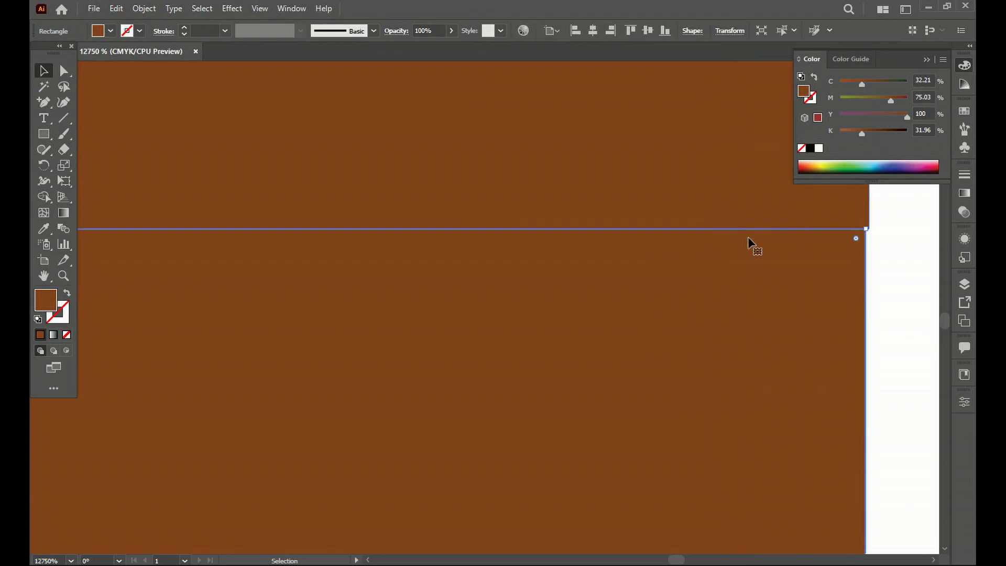
scroll(411, 425, down, 10)
drag(577, 387, 577, 394)
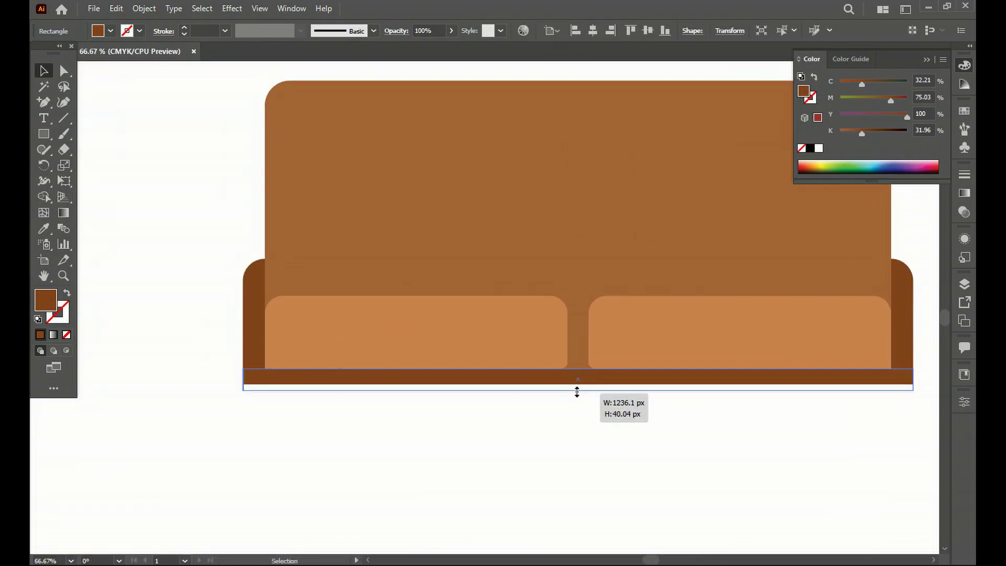
- Round the base's outer bottom corners with Direct Selection
shift+click(261, 337)
click(63, 70)
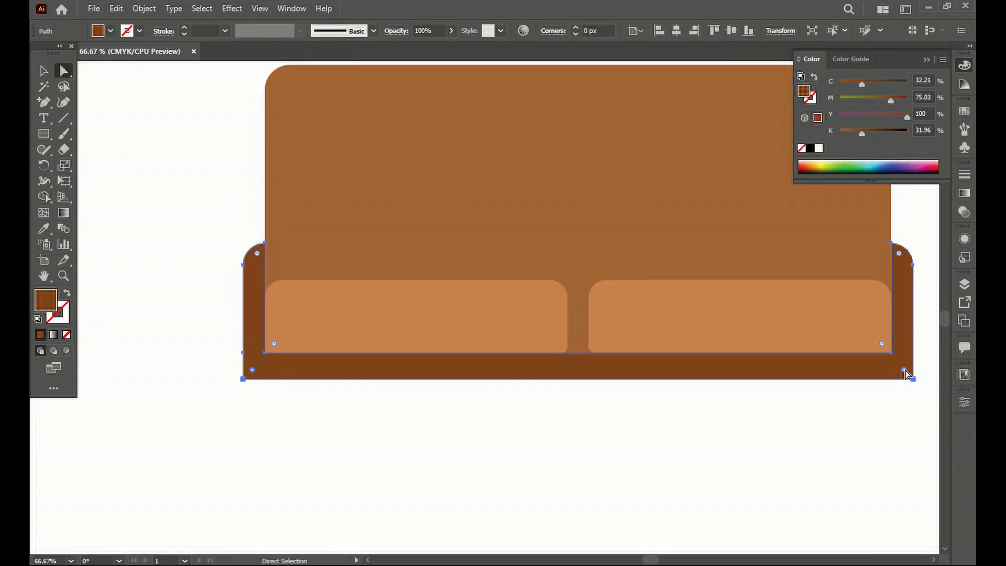
key(v)
click(215, 435)
- Add a thin darker strip beneath the sofa base to start the leg
drag(44, 134, 95, 140)
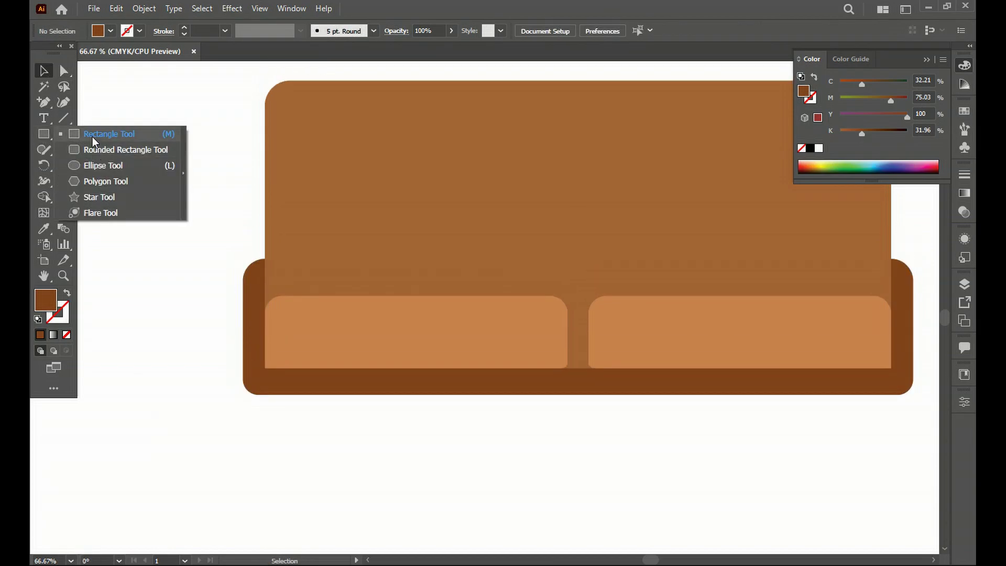
drag(275, 395, 876, 406)
key(v)
scroll(338, 440, down, 3)
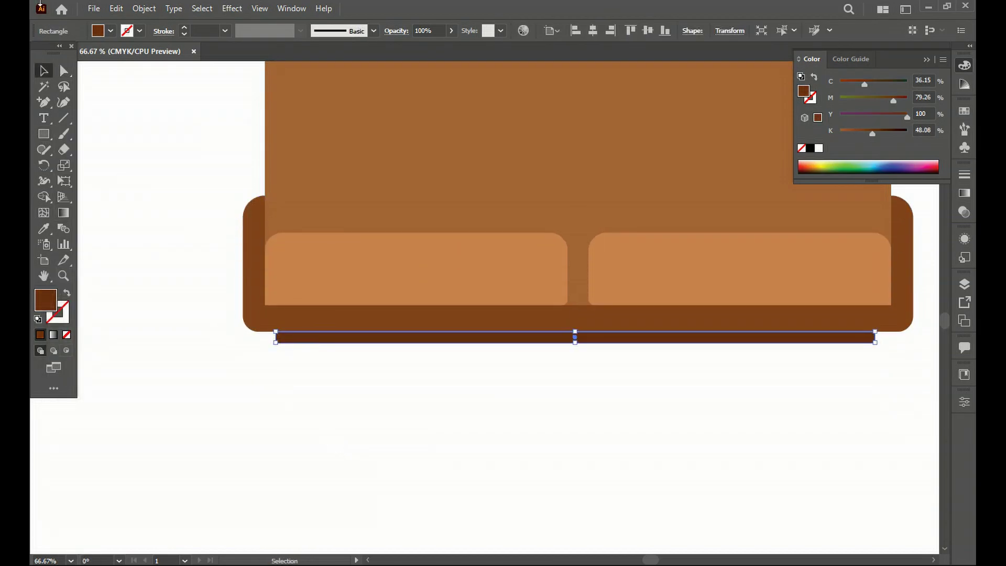
key(a)
scroll(550, 431, up, 2)
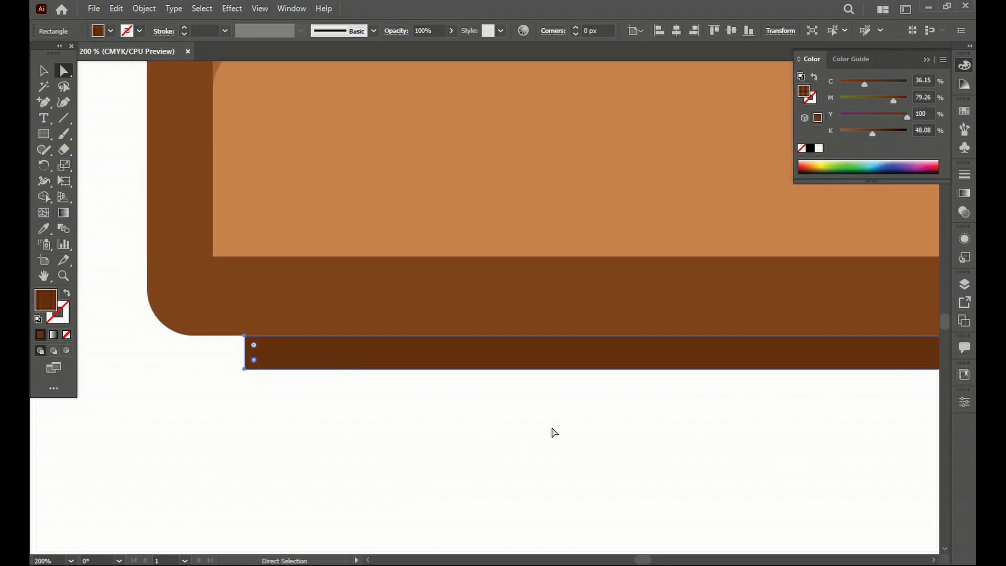
scroll(726, 359, down, 2)
scroll(185, 348, up, 2)
scroll(92, 373, up, 2)
scroll(262, 388, down, 2)
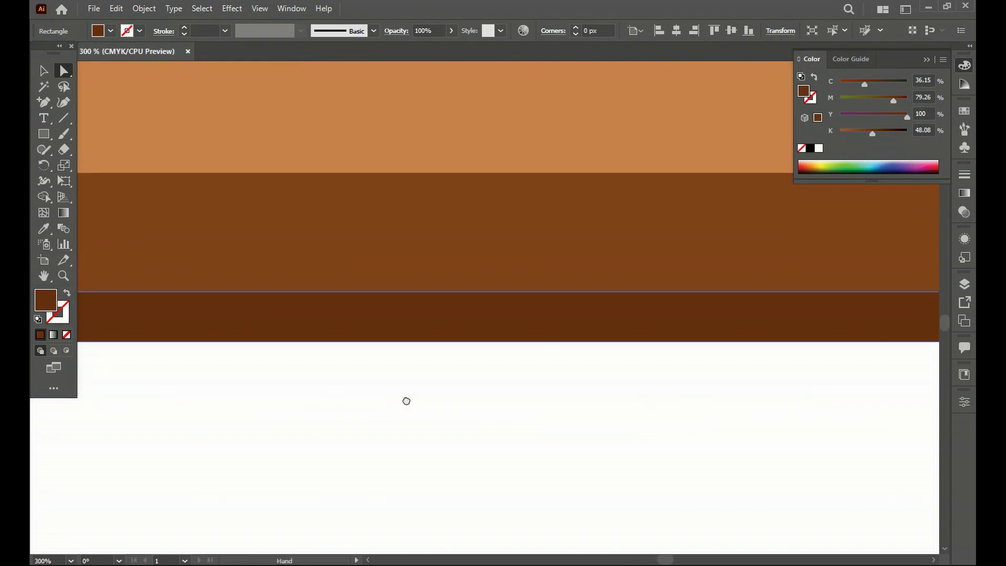
scroll(450, 409, down, 2)
scroll(545, 422, left, 3)
scroll(629, 383, down, 1)
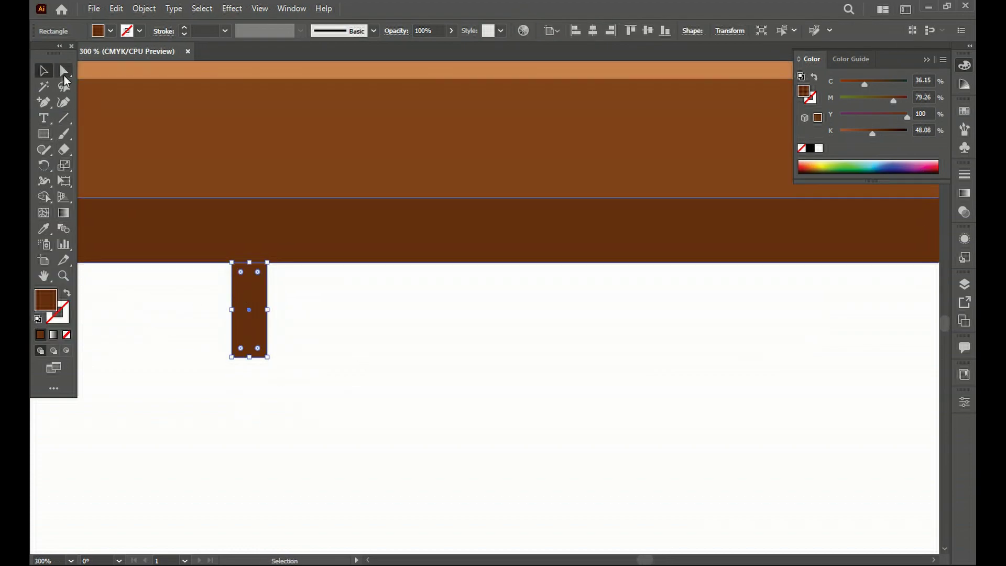
- Slant and taper the leg by moving its corner points
click(64, 72)
drag(267, 357, 245, 357)
drag(267, 262, 278, 274)
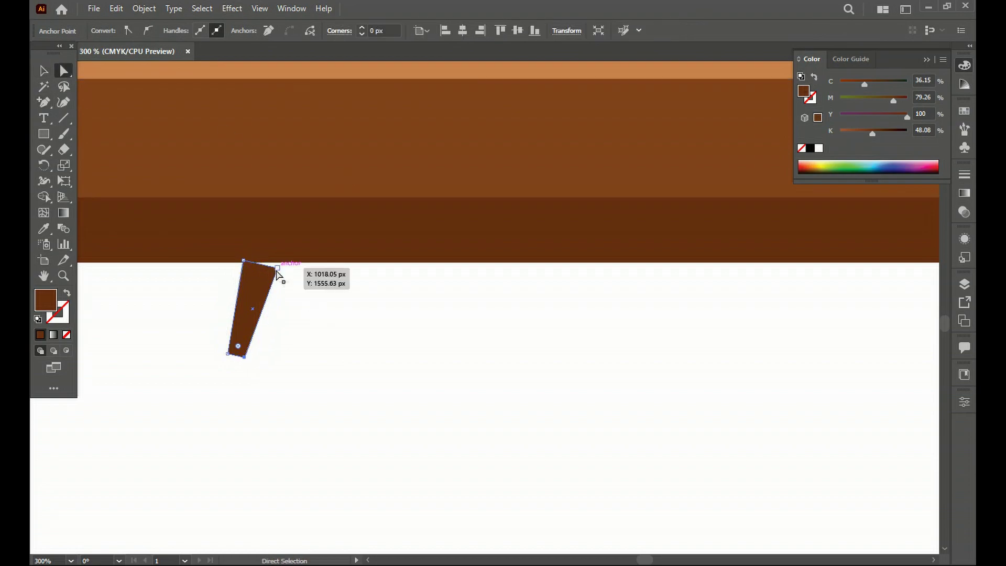
key(ctrl+minus)
key(ctrl+minus)
key(ctrl+minus)
key(v)
- Reflect a copy of the leg and move it under the sofa's right end
right_click(301, 311)
click(371, 356)
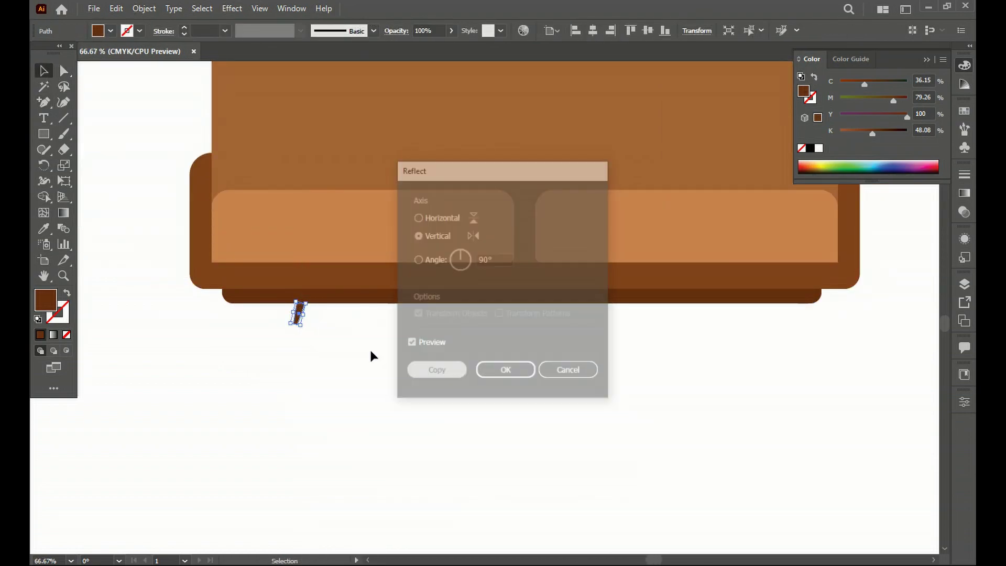
click(437, 370)
drag(298, 313, 719, 314)
key(ctrl+minus)
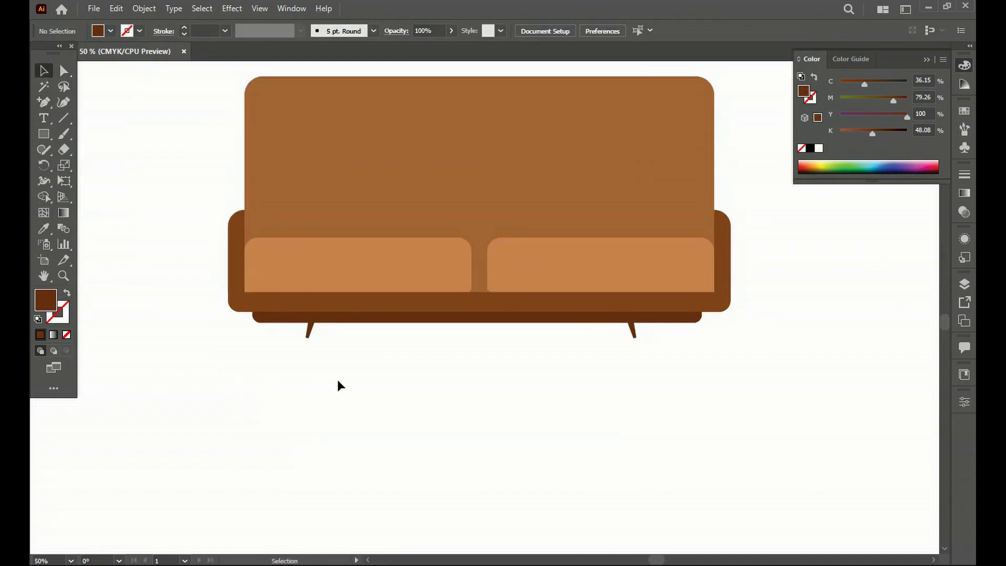
click(524, 157)
- Round the backrest's top corners and cut a thin highlight sliver from a left cushion copy with Pathfinder
drag(696, 102, 666, 131)
click(133, 220)
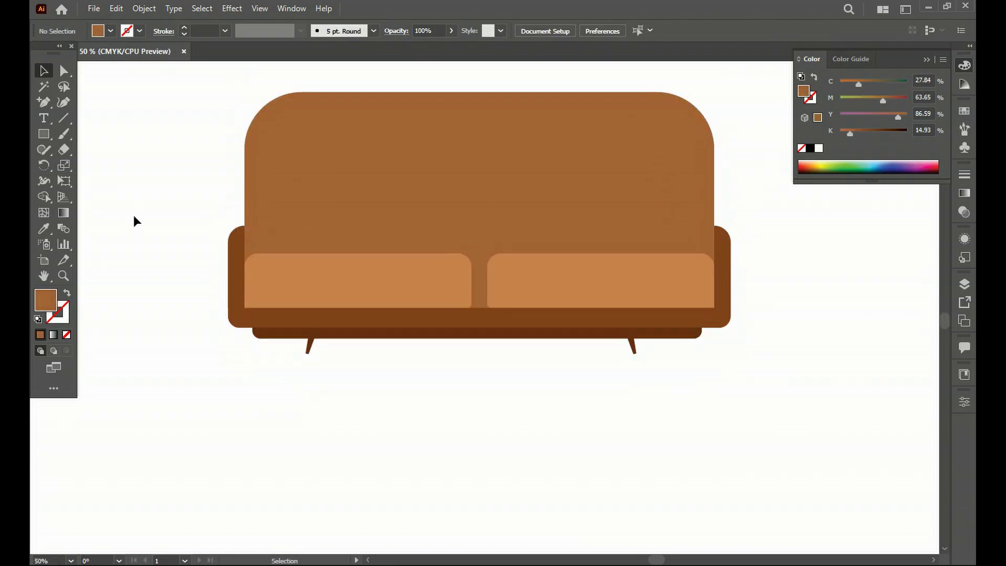
drag(336, 268, 361, 434)
click(291, 9)
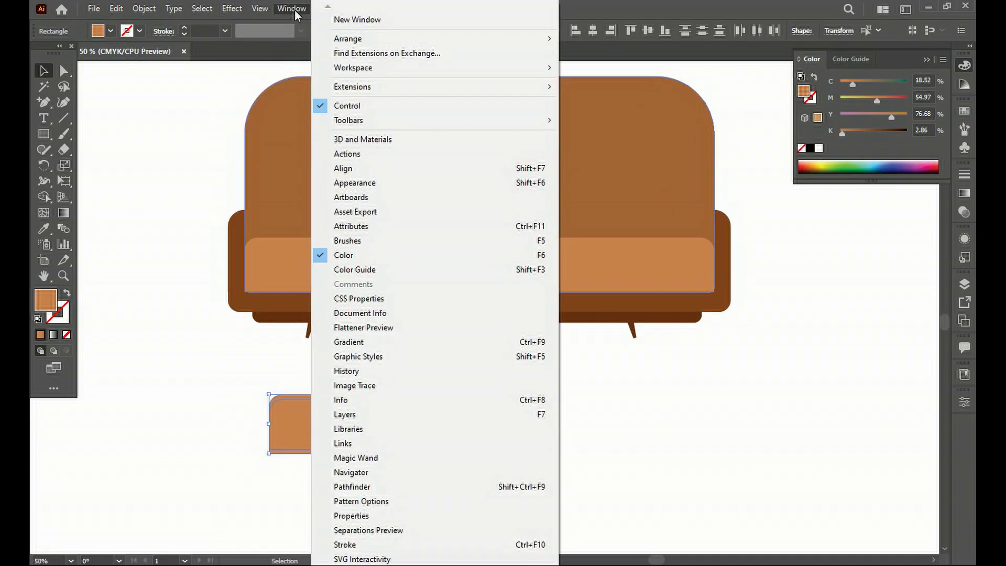
click(346, 491)
click(544, 122)
drag(383, 397, 358, 234)
- Set the highlight sliver to Screen blending with lowered opacity
click(964, 212)
drag(923, 209, 907, 209)
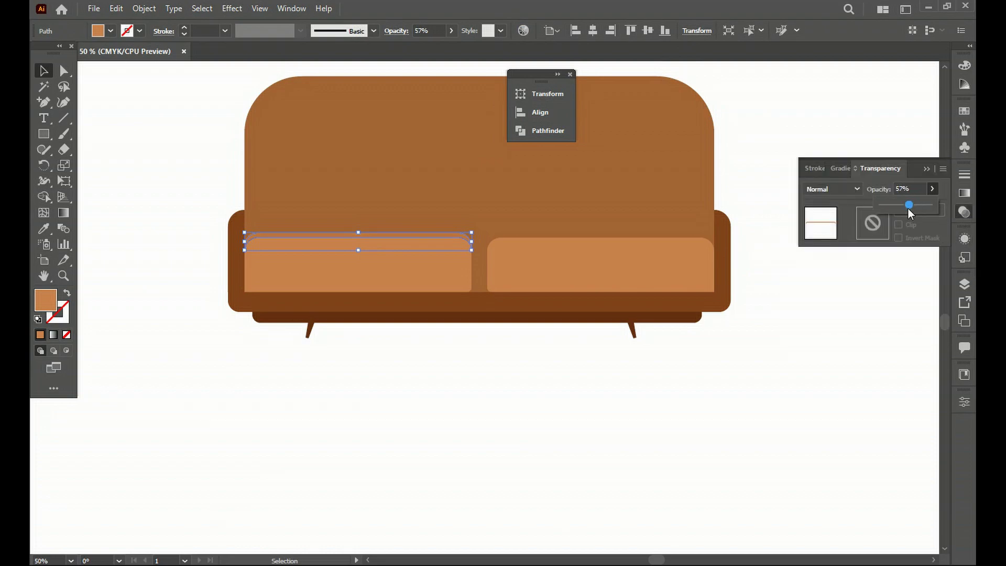
click(832, 189)
click(829, 267)
click(832, 188)
click(844, 287)
click(760, 218)
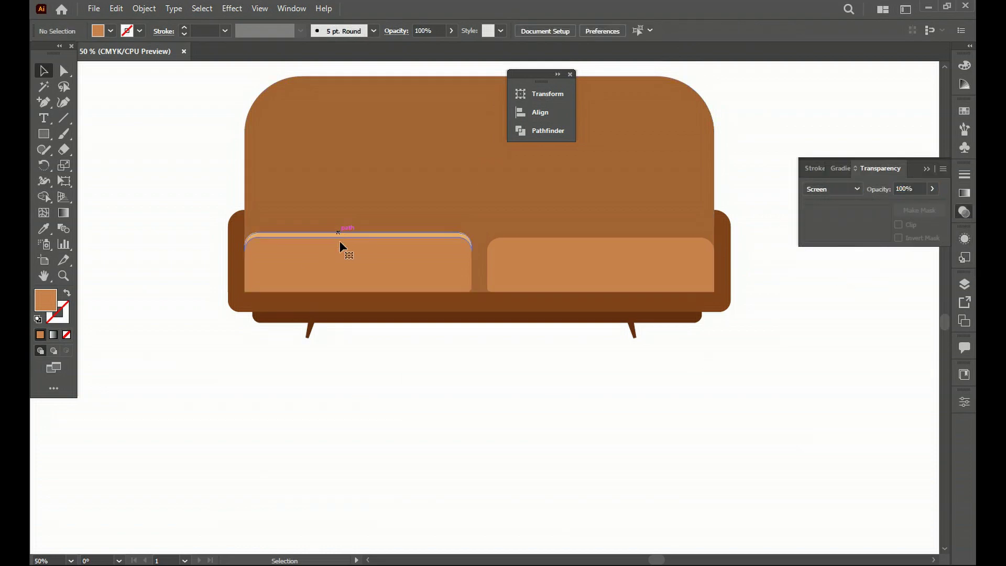
- Duplicate the highlight sliver onto the top of the right cushion
right_click(385, 235)
key(Escape)
drag(378, 236, 621, 236)
click(606, 442)
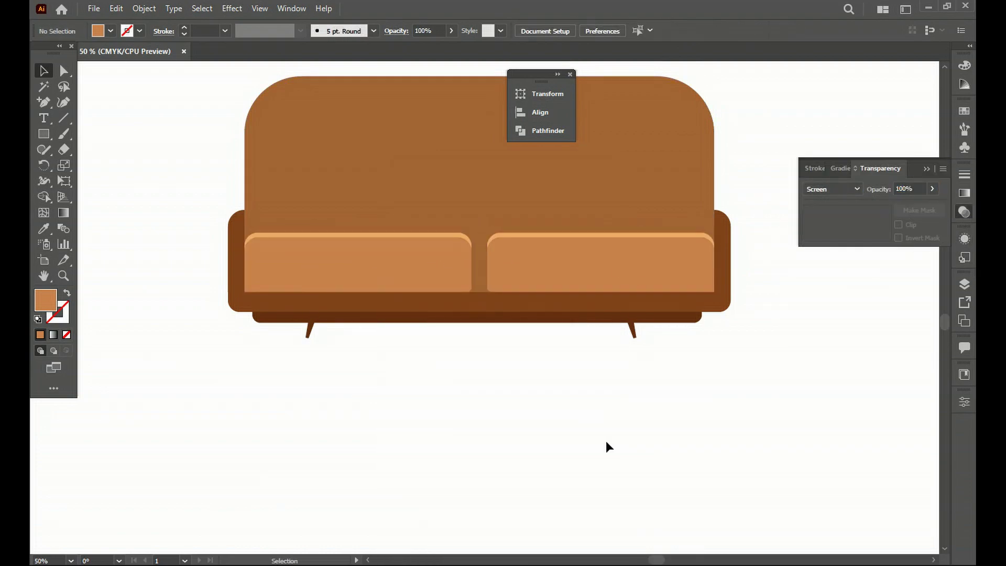
click(460, 267)
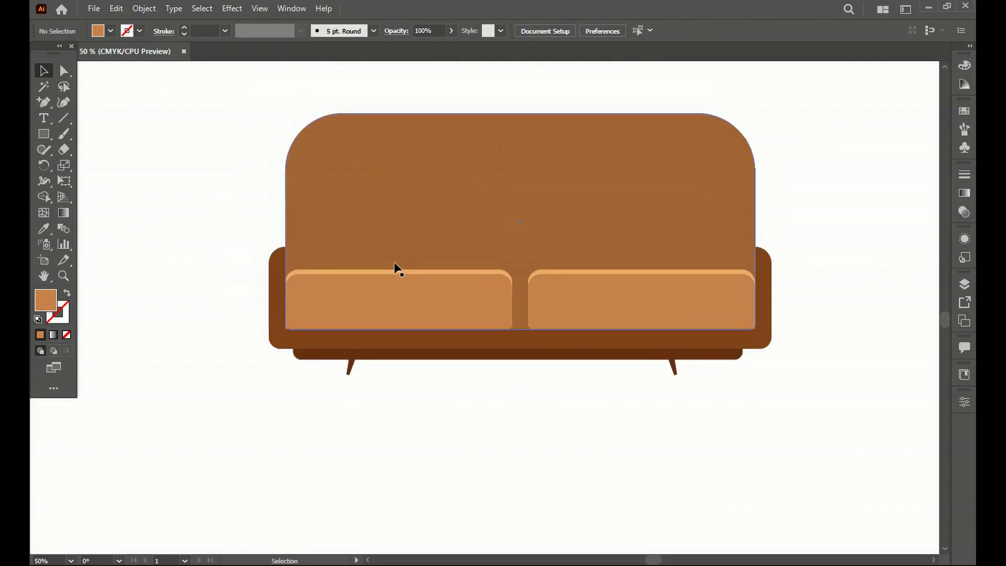
scroll(396, 268, up, 1)
- Draw a small square pillow on the left backrest and dip its top edge with a midpoint anchor
key(m)
drag(248, 220, 318, 289)
click(283, 220)
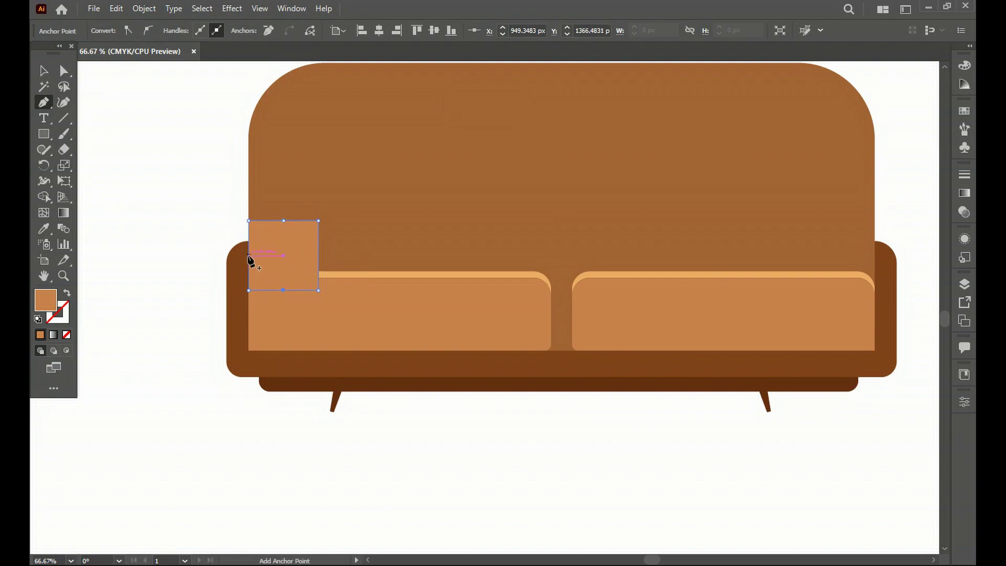
ctrl+click(249, 222)
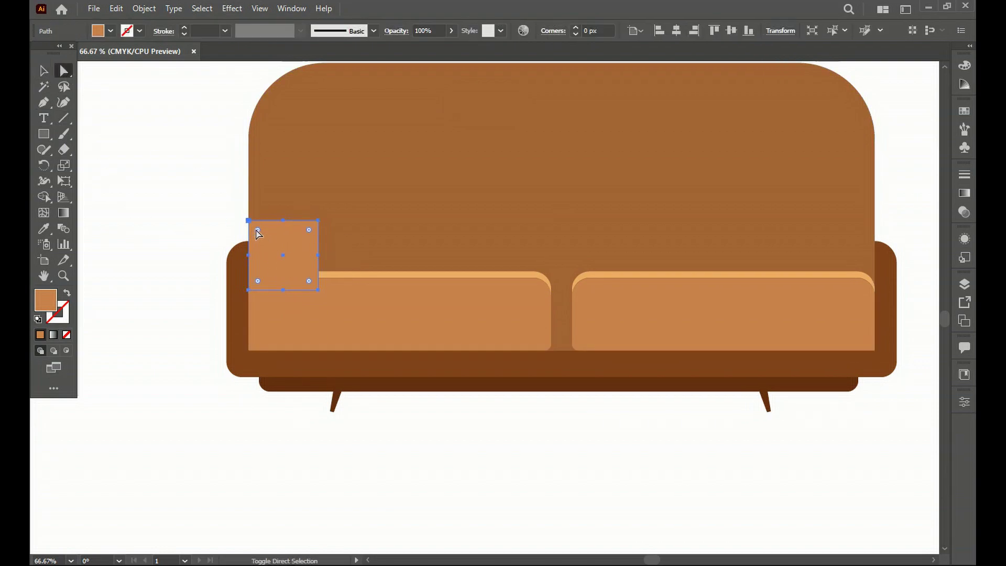
key(ctrl+plus)
key(ctrl+plus)
key(ctrl+plus)
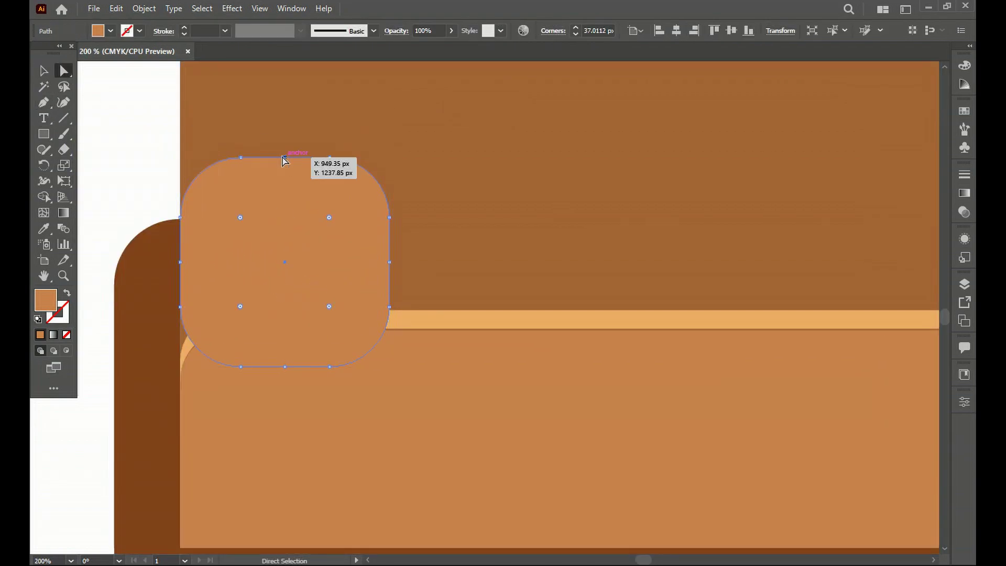
drag(284, 158, 283, 171)
click(181, 262)
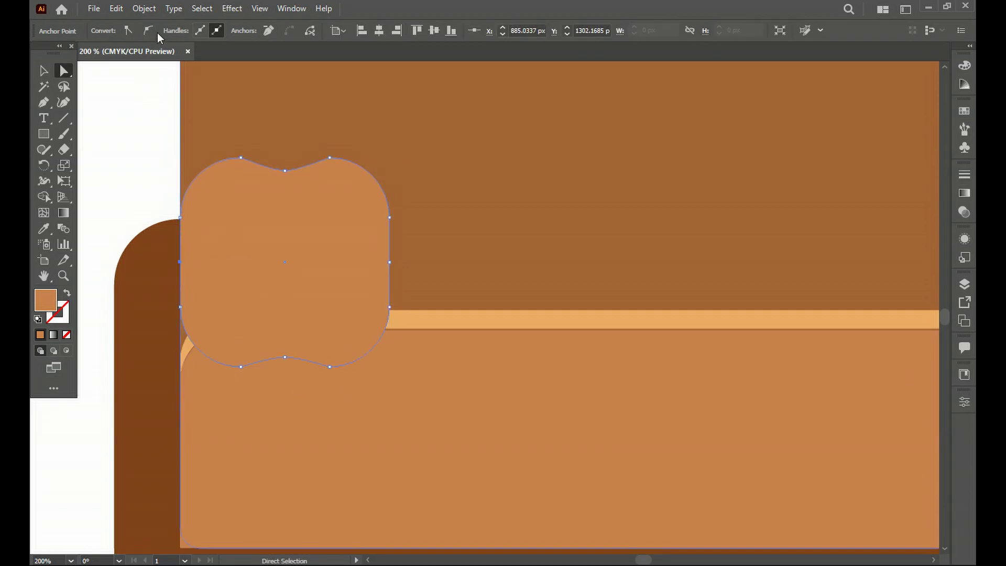
click(98, 164)
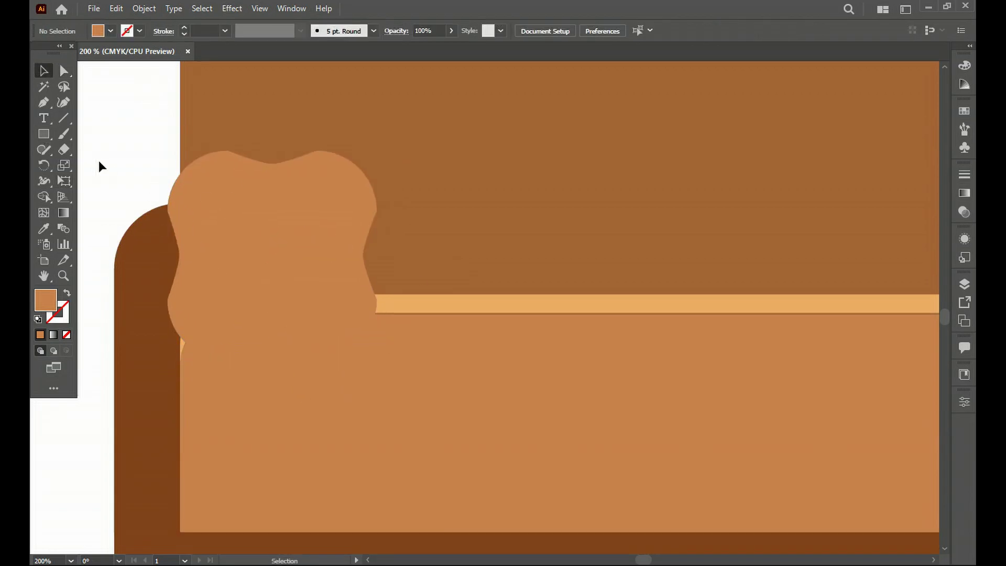
- Recolour the pillow with a lighter tan fill
click(273, 251)
double_click(45, 301)
click(370, 310)
click(136, 163)
key(ctrl+minus)
key(ctrl+minus)
key(ctrl+minus)
- Check and fine-tune the pillow's wavy anchors up close
click(215, 190)
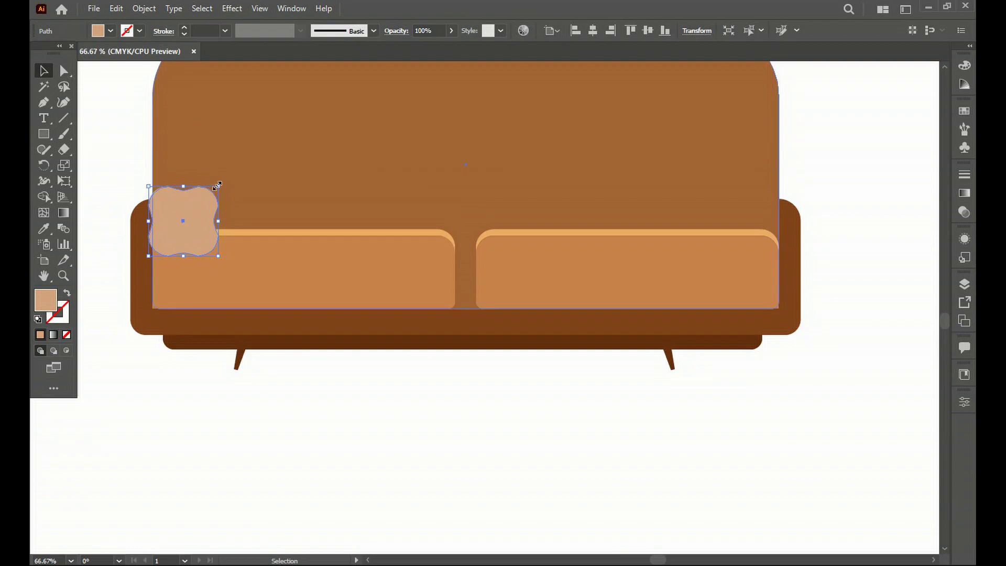
key(a)
key(ctrl+plus)
key(ctrl+plus)
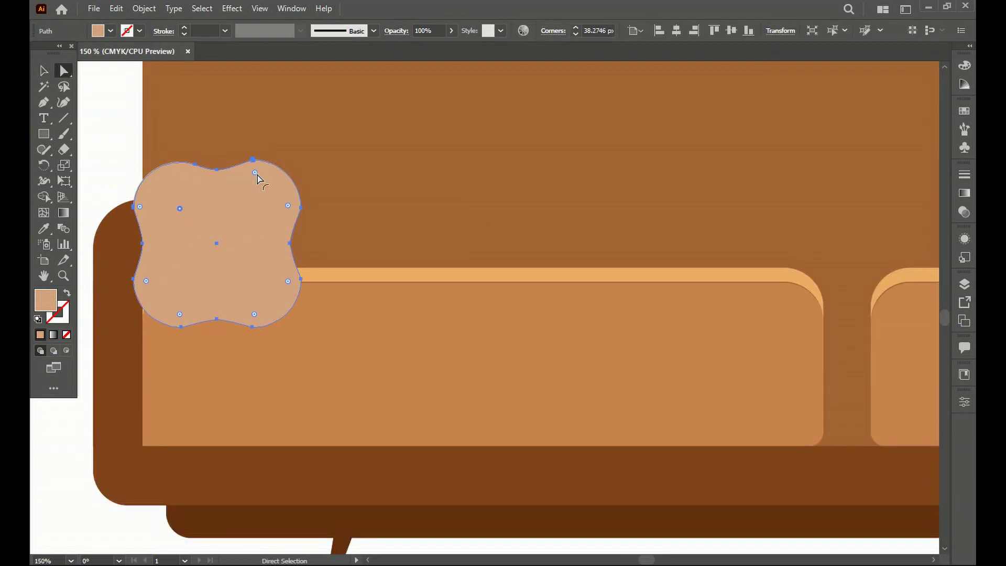
key(ctrl+minus)
key(ctrl+minus)
key(ctrl+plus)
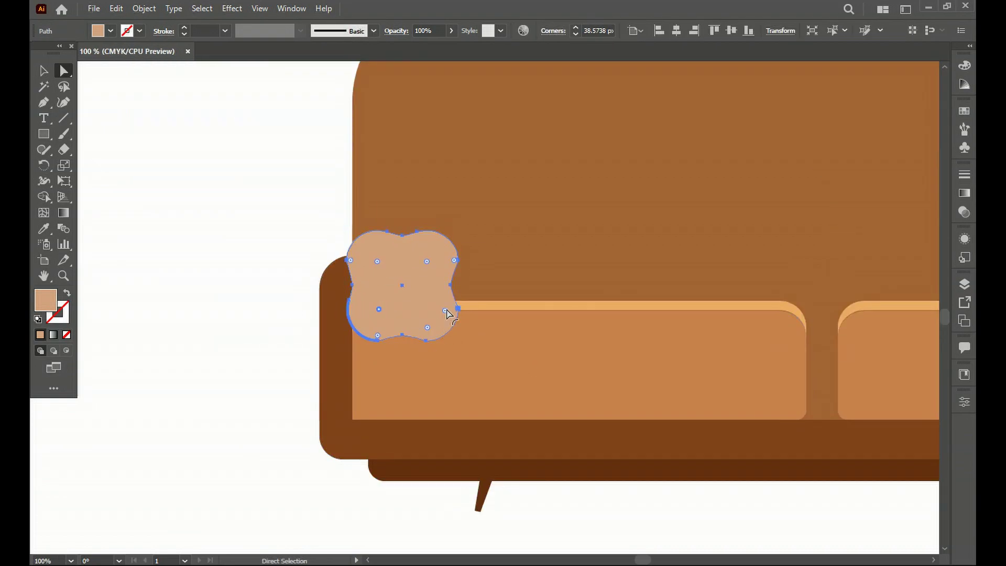
key(ctrl+minus)
key(v)
- Make a mirrored pillow copy and nudge it toward the right armrest
right_click(434, 197)
click(462, 463)
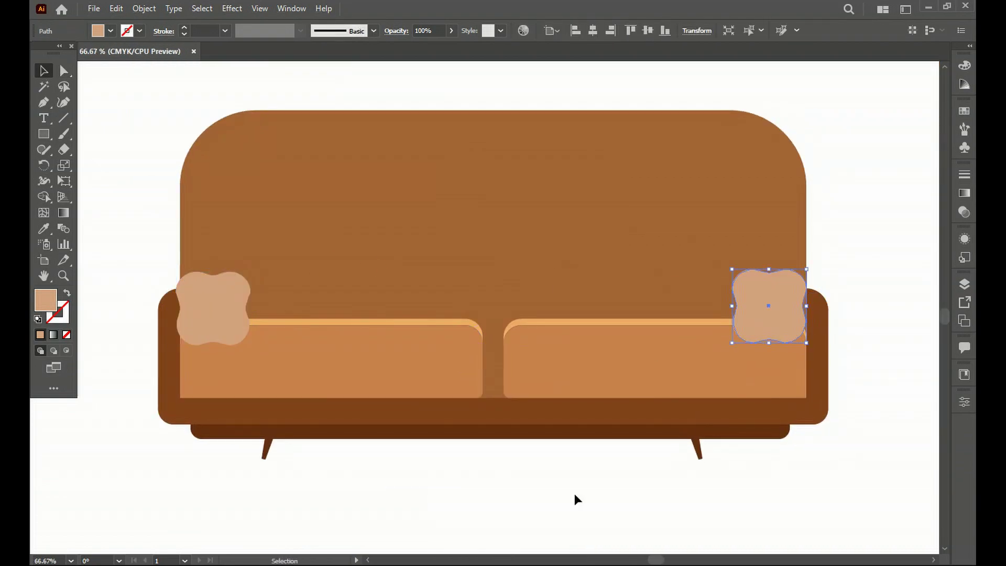
key(ctrl+minus)
click(328, 369)
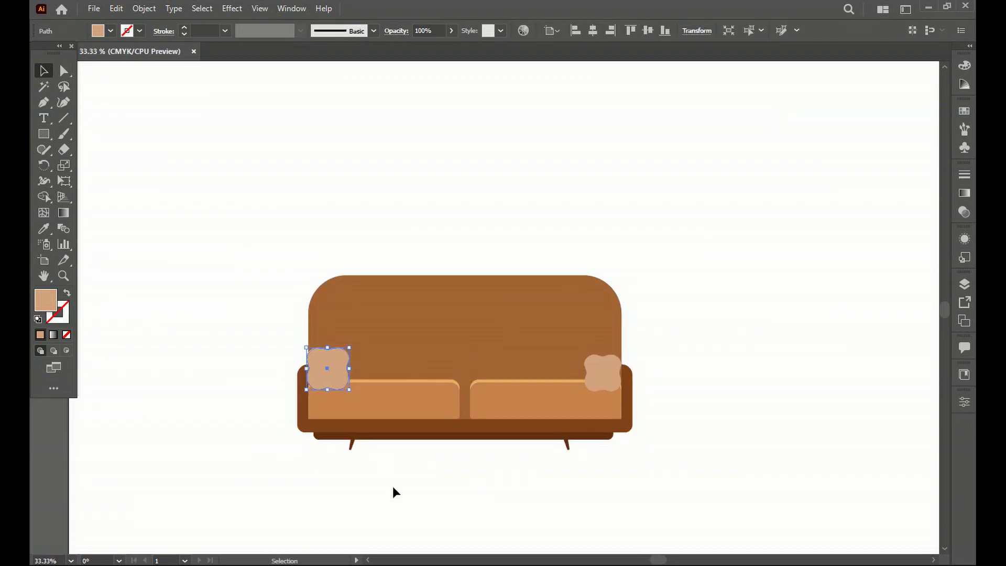
click(498, 474)
scroll(498, 474, down, 1)
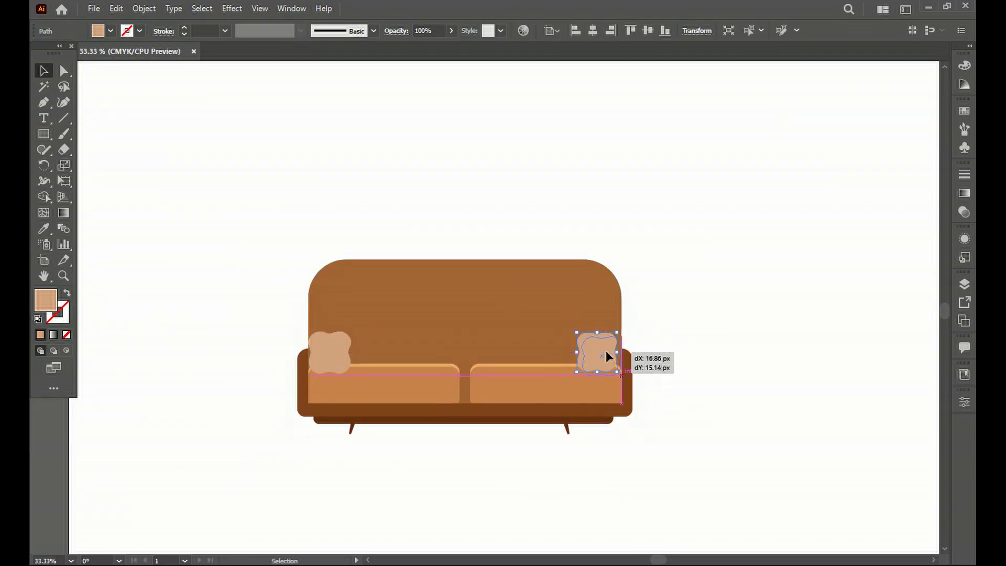
drag(600, 352, 599, 350)
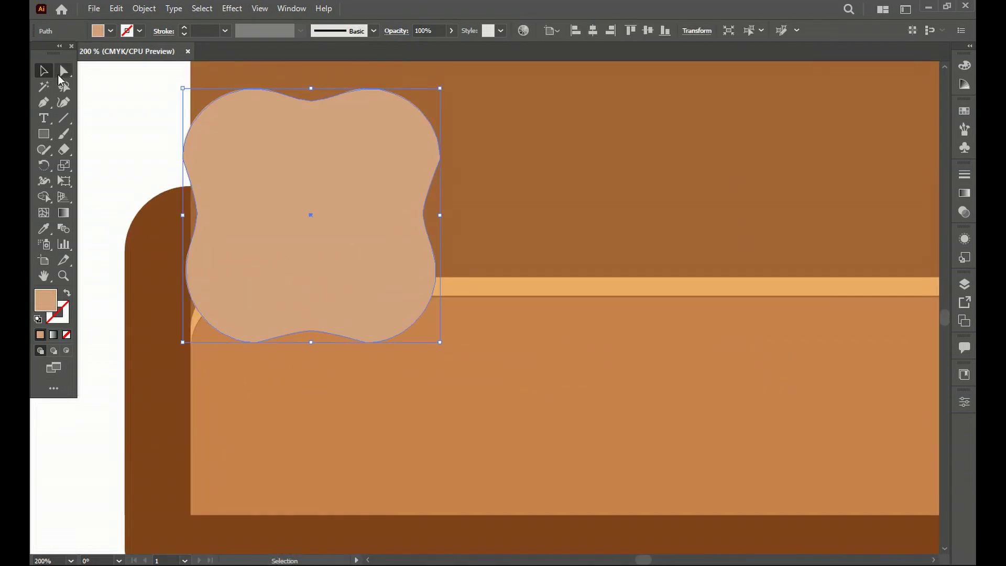
- Move the left pillow up and slightly left, adjusting its anchors
key(a)
drag(321, 313, 321, 260)
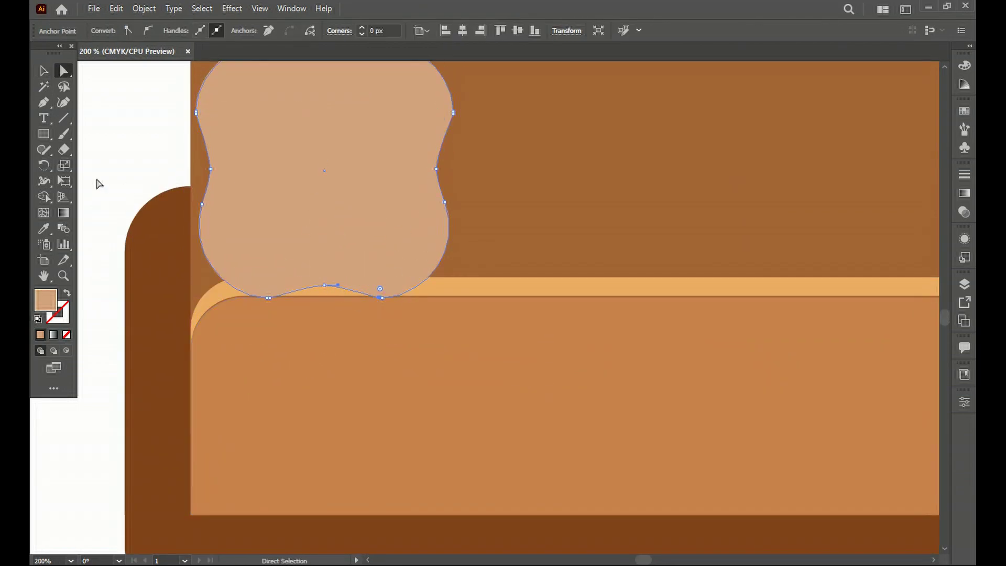
scroll(184, 328, up, 3)
key(plus)
key(a)
drag(222, 240, 202, 232)
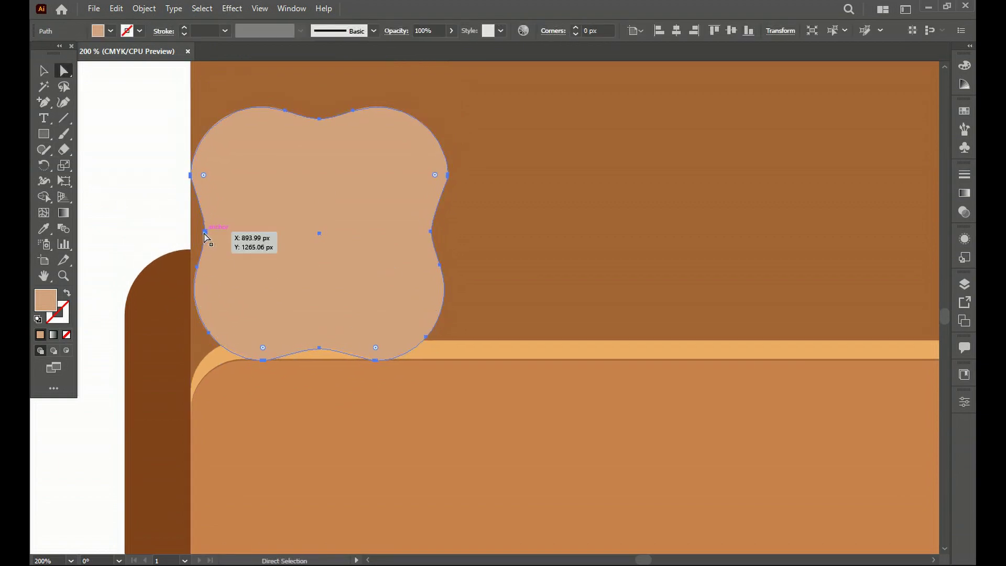
click(435, 258)
scroll(419, 294, down, 2)
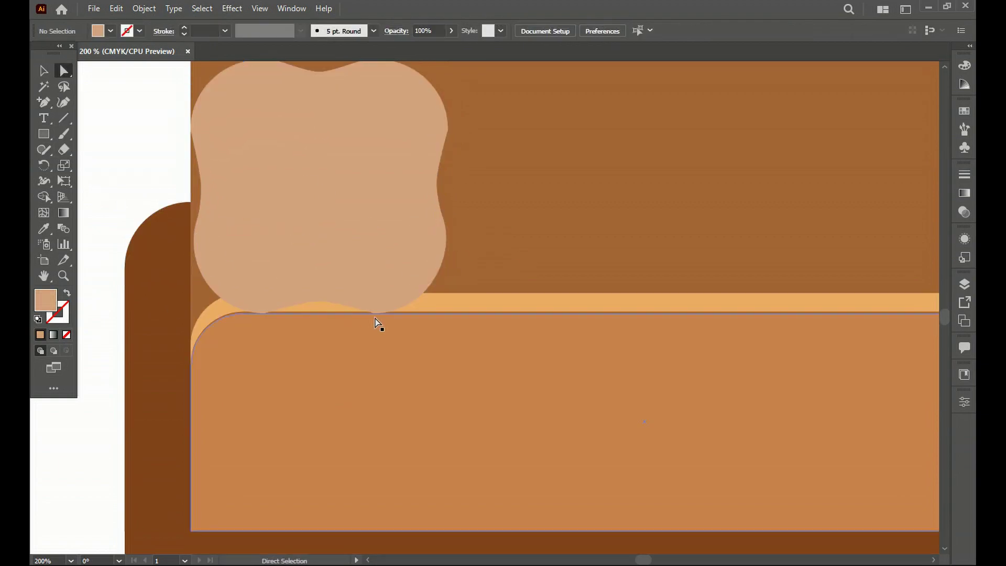
click(208, 288)
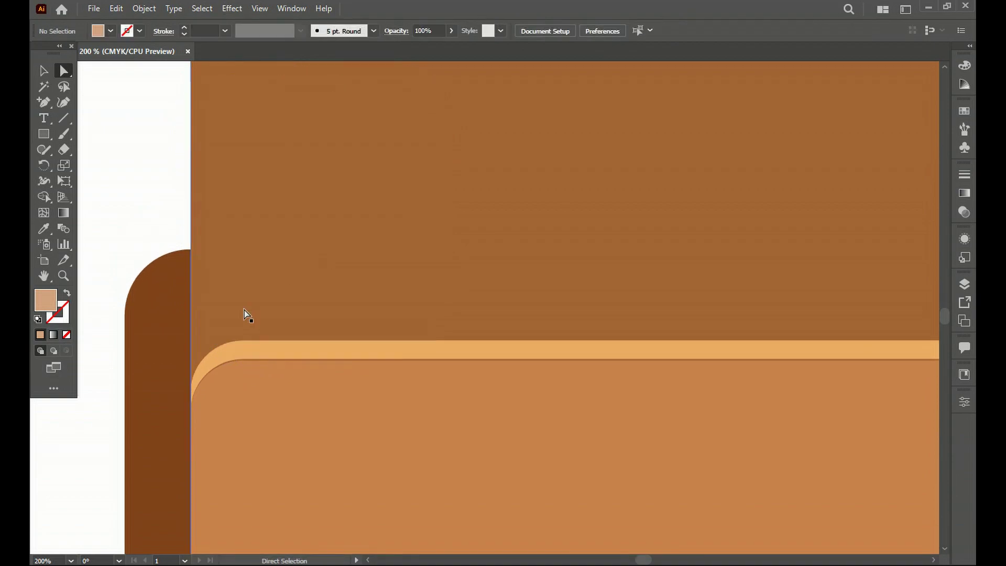
key(ctrl+minus)
key(ctrl+minus)
key(ctrl+minus)
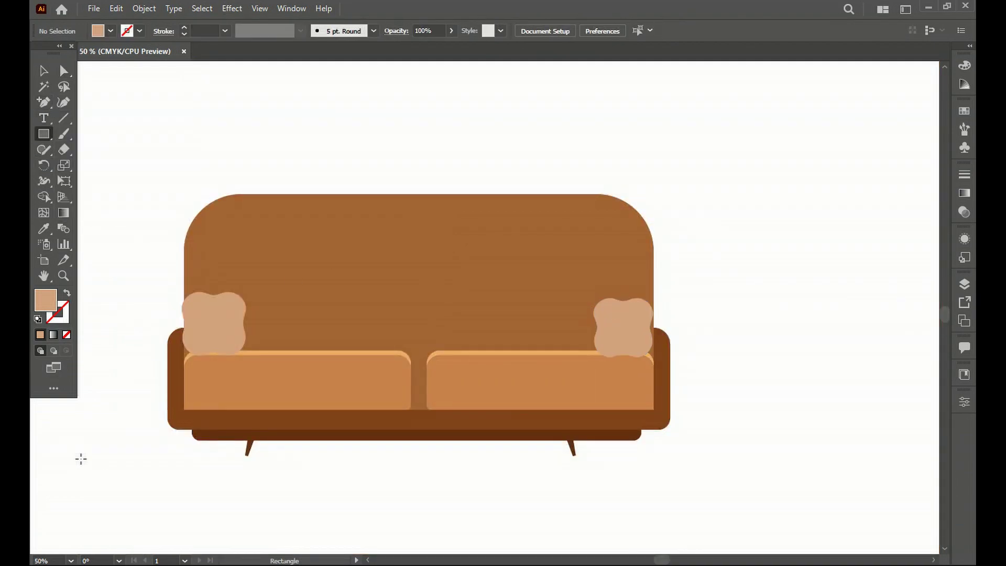
- Draw a long thin brown floor strip beneath the sofa
drag(79, 454, 721, 462)
key(i)
click(524, 262)
key(v)
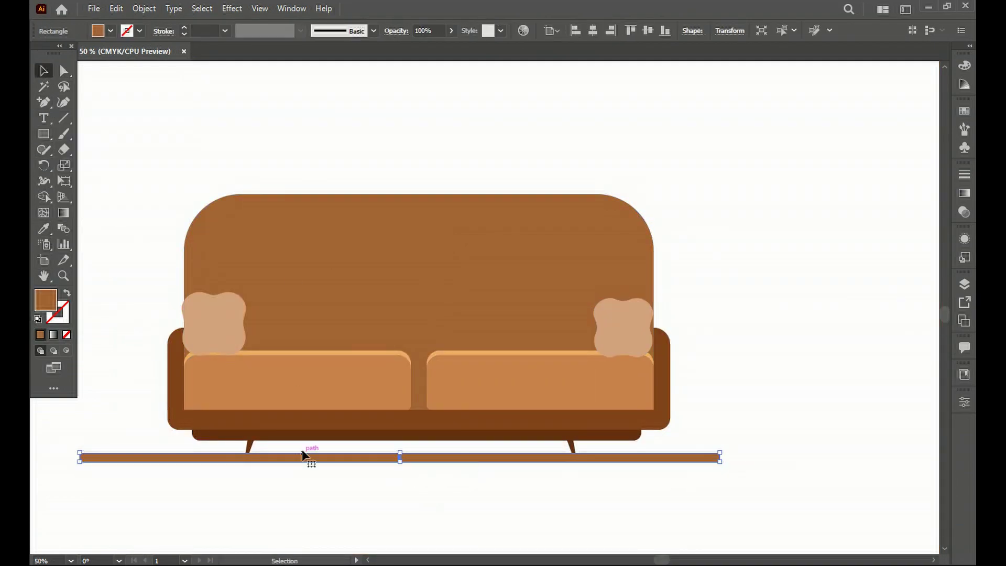
right_click(360, 456)
scroll(179, 440, down, 2)
scroll(72, 381, left, 3)
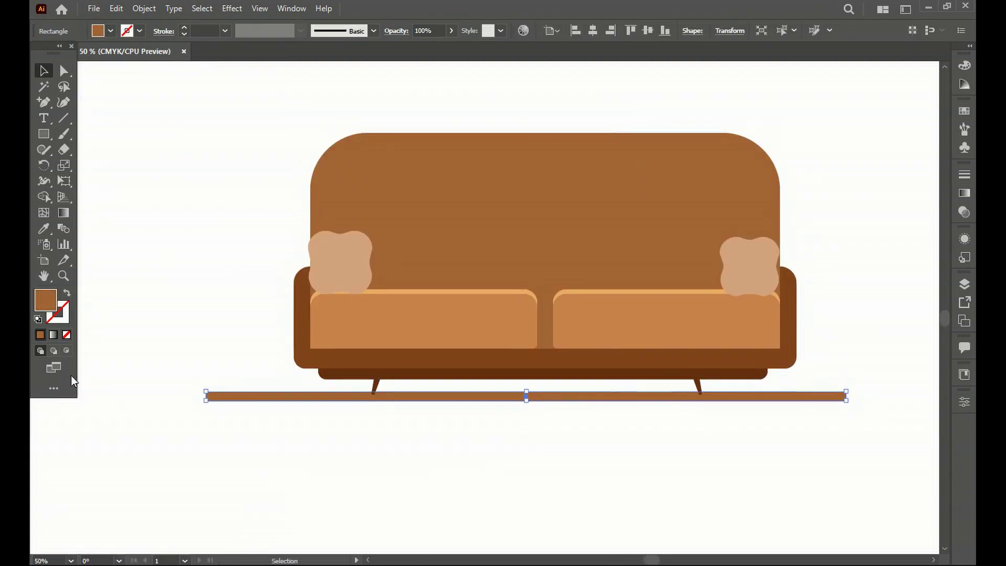
scroll(838, 387, down, 1)
scroll(759, 377, right, 3)
- Stretch the floor strip wider and rotate it back to level
drag(674, 366, 823, 366)
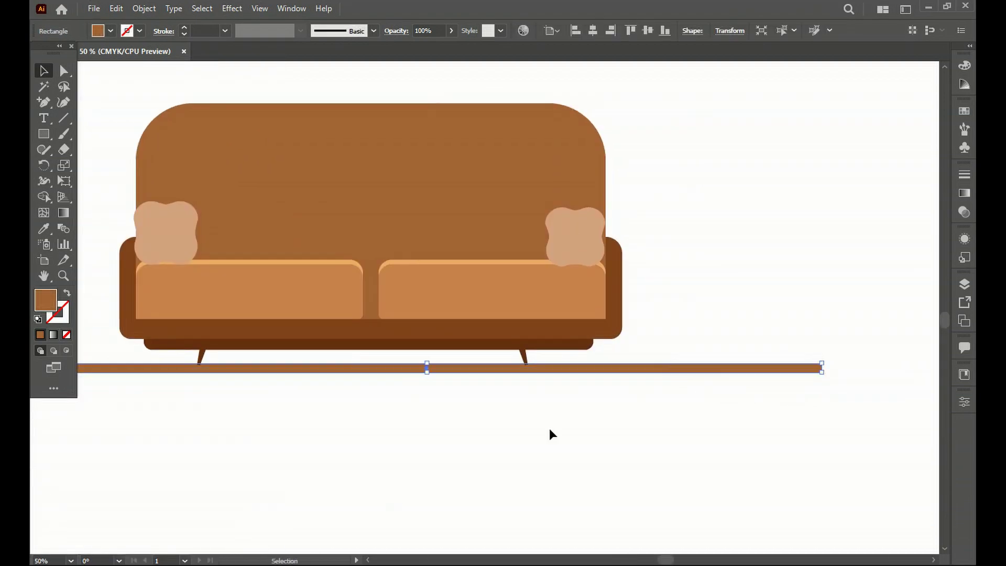
key(ctrl+minus)
drag(161, 386, 160, 389)
scroll(160, 388, up, 2)
scroll(347, 465, down, 2)
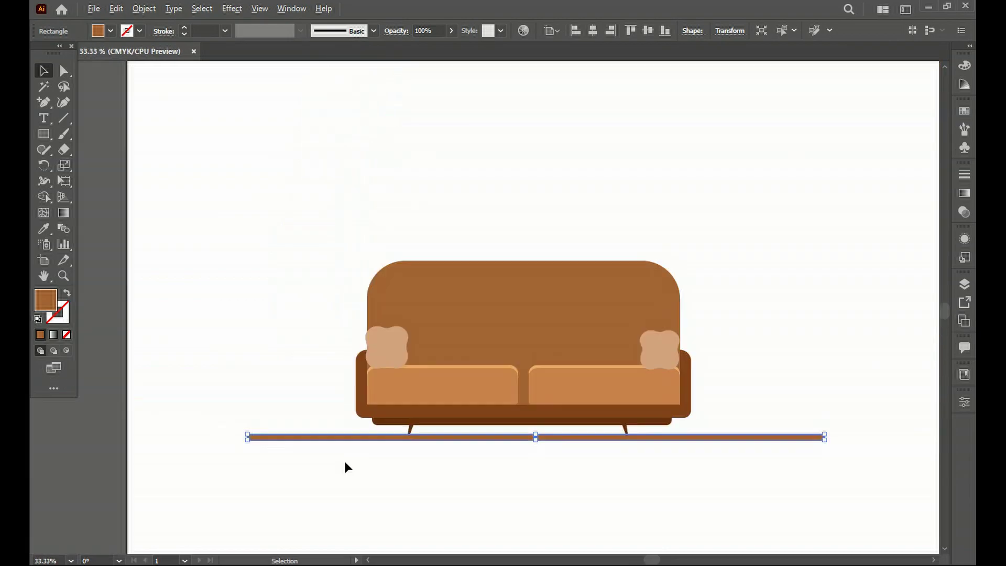
scroll(347, 465, down, 1)
click(44, 135)
- Draw the lamp base and tall pole filled with dark brown #5A3311
drag(220, 319, 287, 328)
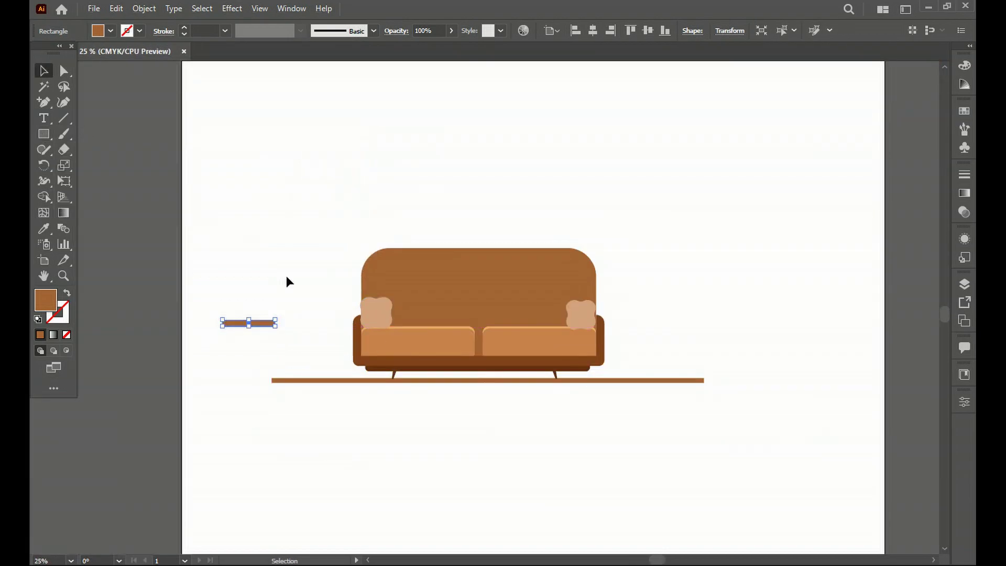
double_click(46, 301)
text(5A3311)
click(369, 311)
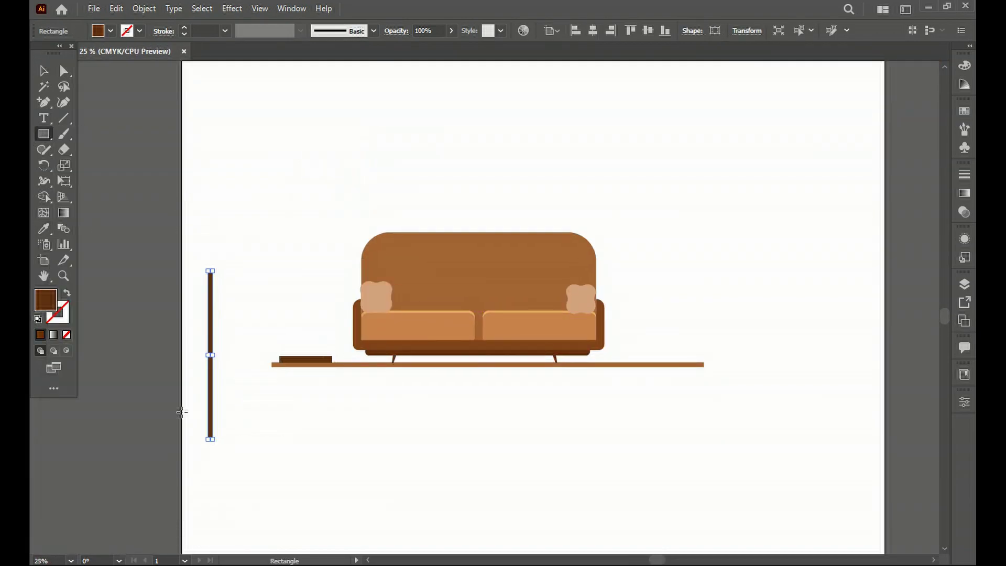
drag(299, 313, 301, 317)
click(377, 428)
- Draw a square lampshade and place it on top of the pole
click(43, 134)
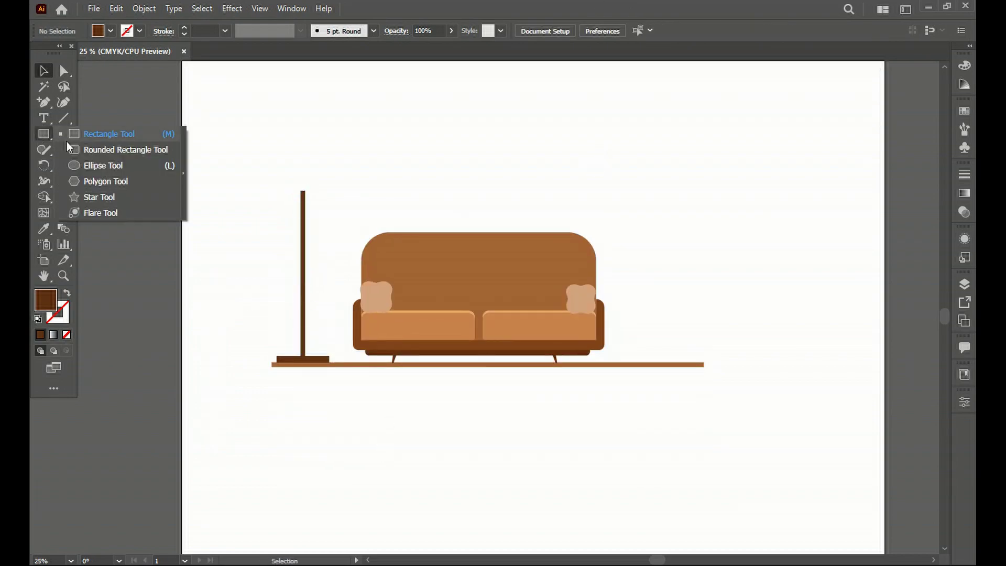
click(78, 132)
drag(277, 161, 330, 201)
key(v)
drag(277, 157, 330, 371)
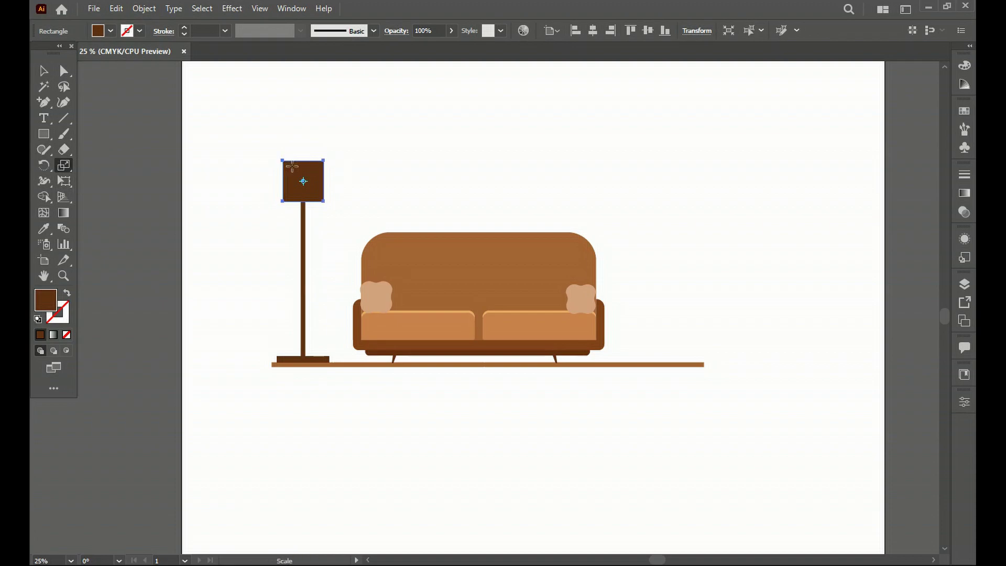
scroll(291, 180, up, 3)
- Try pulling the shade's corners inward, then undo back to a square
key(a)
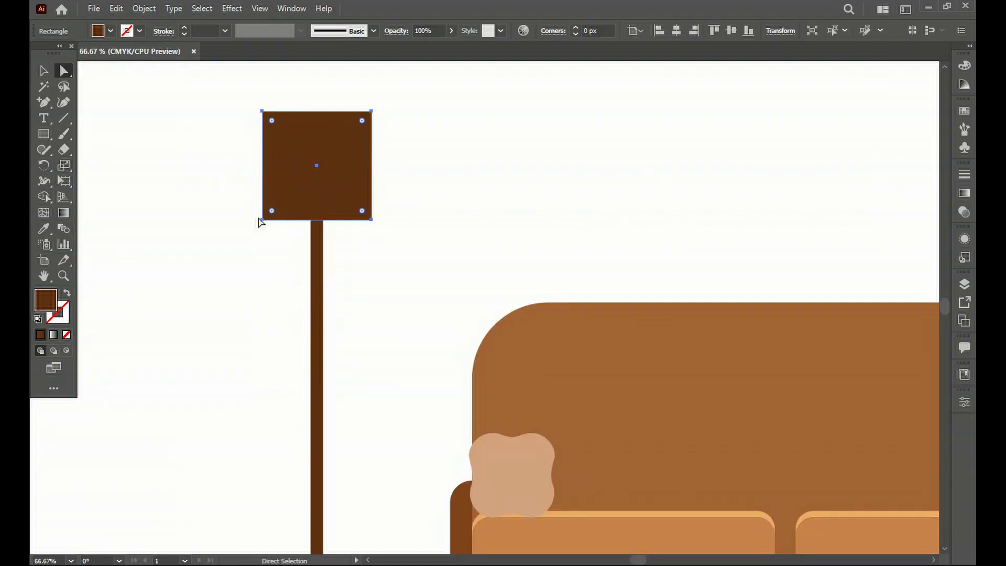
drag(372, 220, 360, 219)
drag(262, 220, 279, 219)
drag(271, 121, 292, 112)
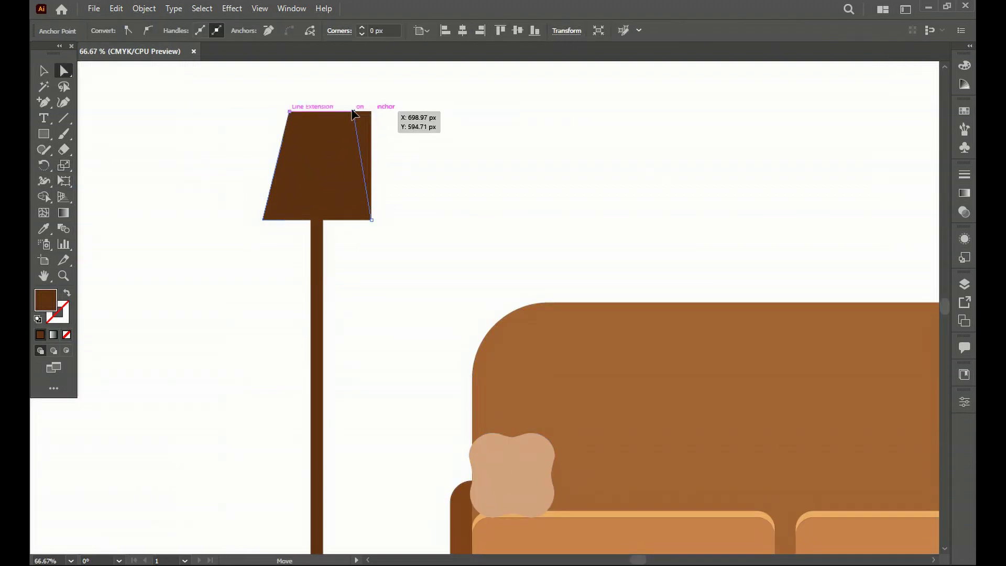
drag(371, 112, 339, 112)
key(ctrl+z)
key(ctrl+z)
scroll(270, 120, up, 3)
- Taper the shade into a trapezoid by moving its top corners inward
mouse_move(247, 98)
mouse_down()
mouse_move(320, 96)
mouse_move(307, 96)
mouse_up()
drag(572, 96, 466, 96)
drag(245, 422, 235, 422)
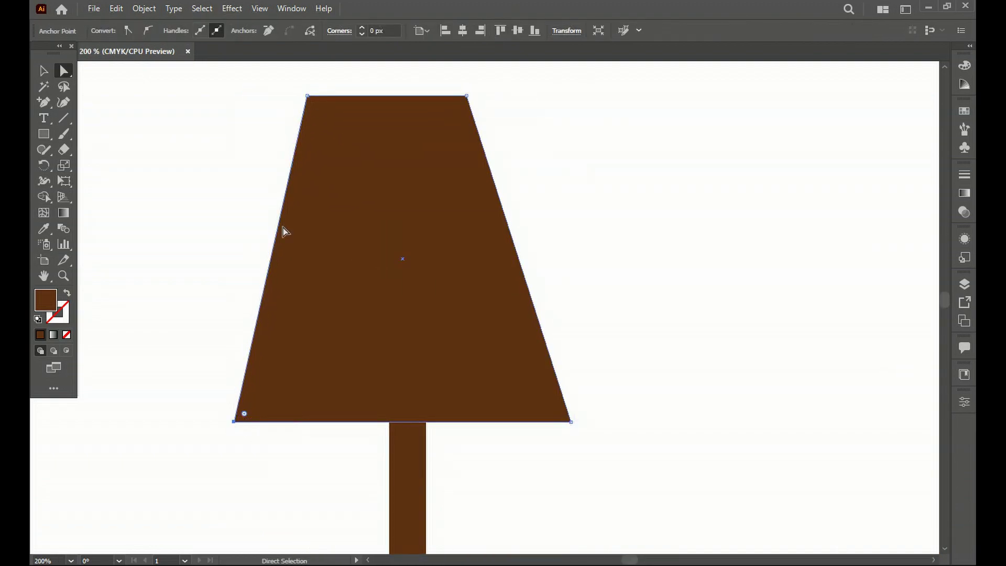
drag(307, 96, 318, 95)
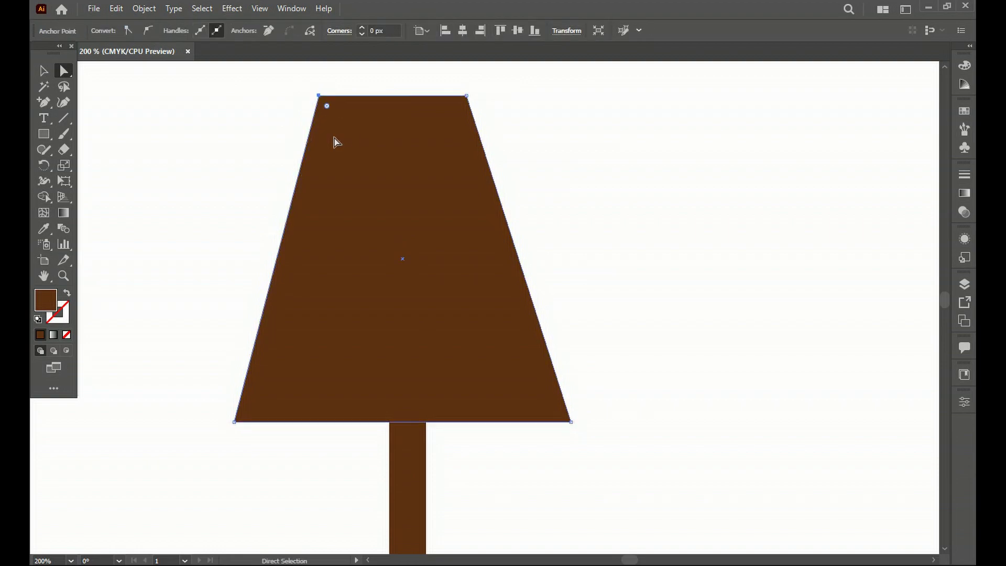
key(v)
key(ctrl+minus)
key(ctrl+minus)
key(ctrl+minus)
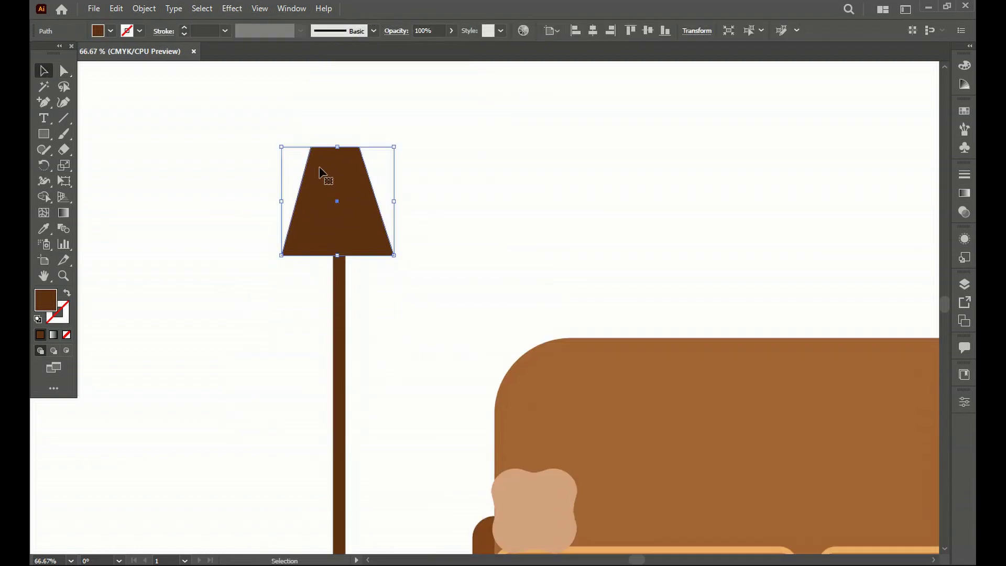
scroll(445, 189, down, 5)
click(445, 189)
- Give the lamp shade a darker fill colour
key(ctrl+minus)
key(ctrl+minus)
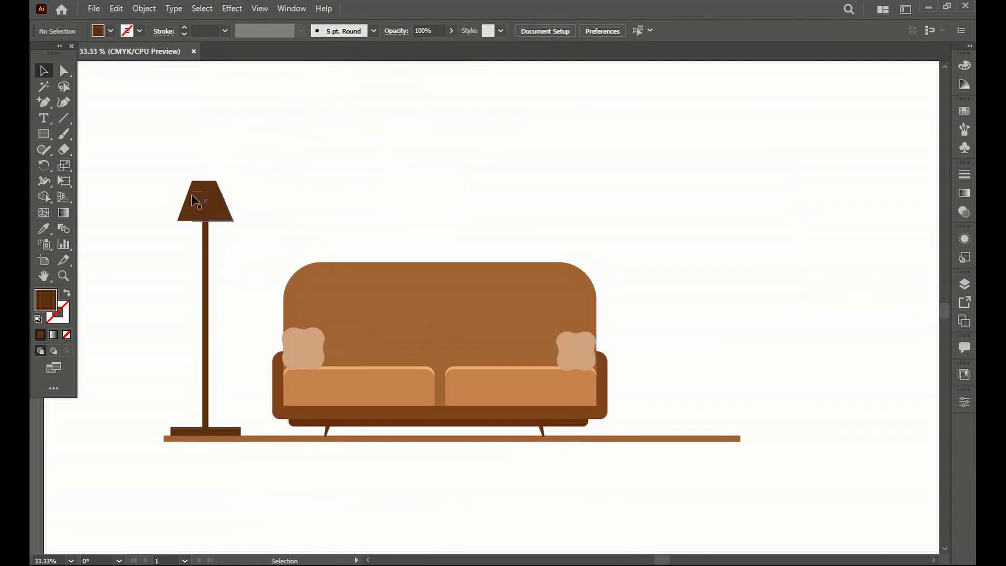
click(204, 198)
double_click(45, 300)
key(Return)
scroll(227, 281, up, 1)
- Draw a framed picture above the sofa with a green inner panel
key(m)
drag(306, 76, 417, 252)
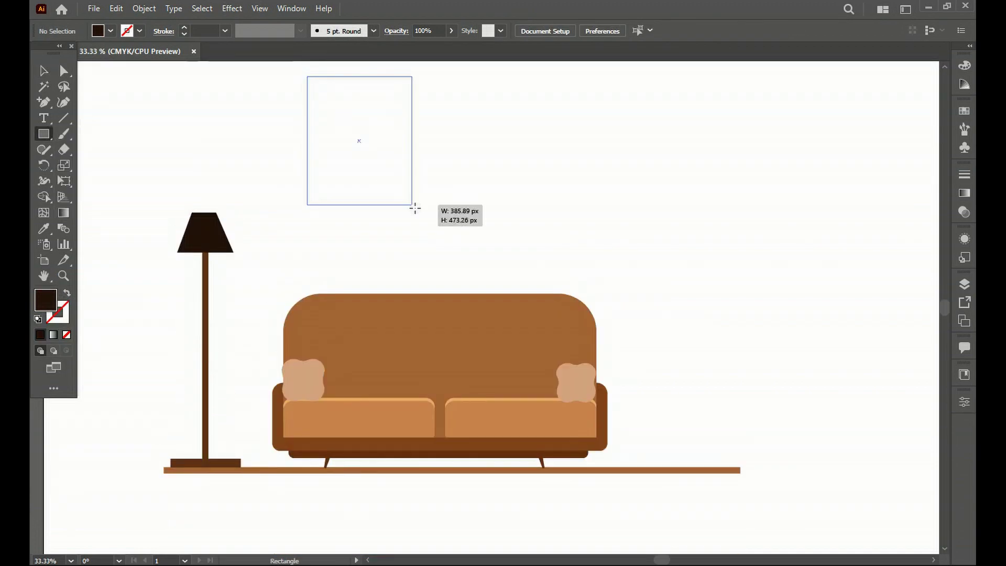
key(a)
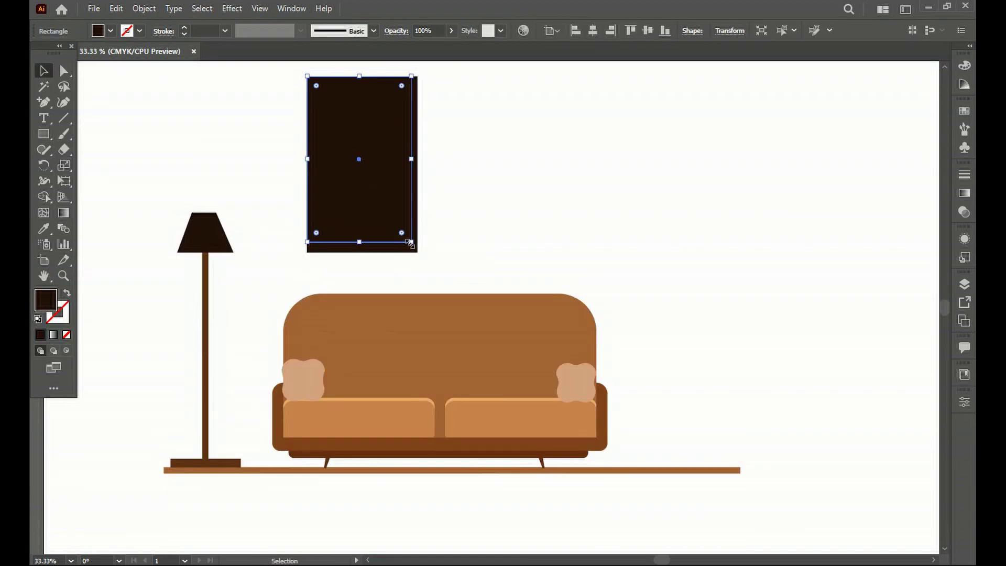
scroll(271, 99, up, 1)
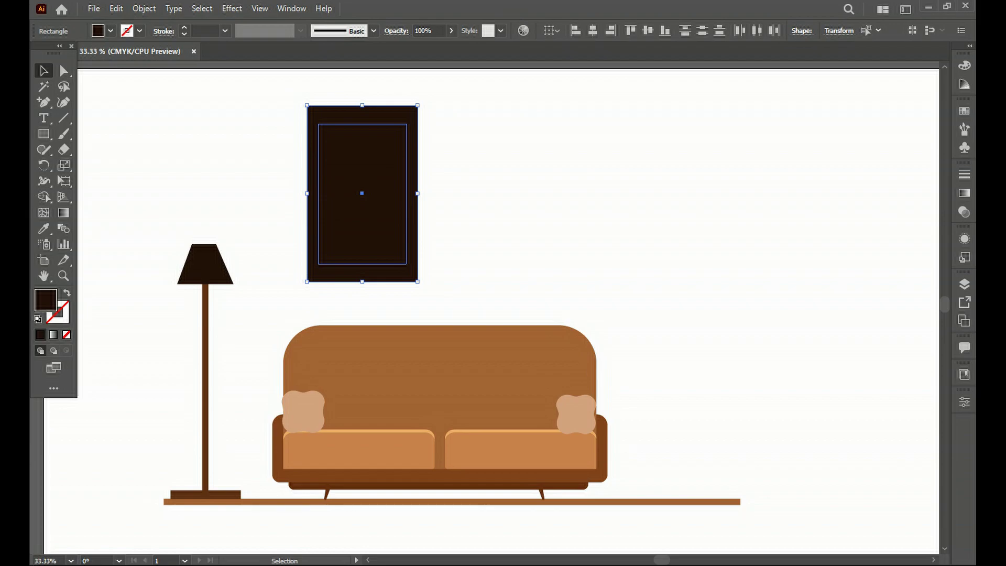
click(40, 334)
click(337, 263)
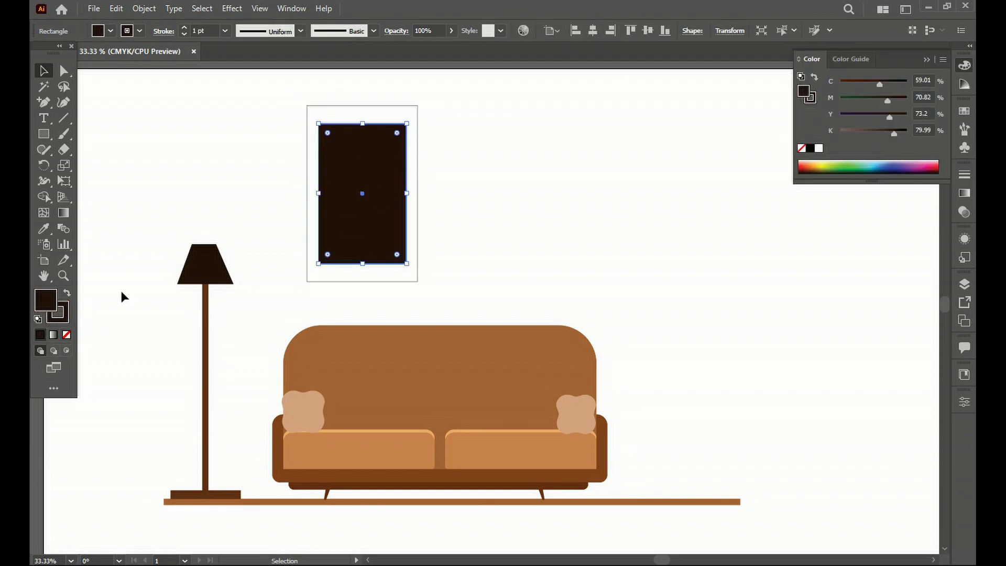
double_click(46, 299)
click(366, 309)
- Duplicate the framed picture to the right
right_click(347, 310)
drag(356, 152, 515, 151)
click(649, 194)
scroll(650, 193, down, 2)
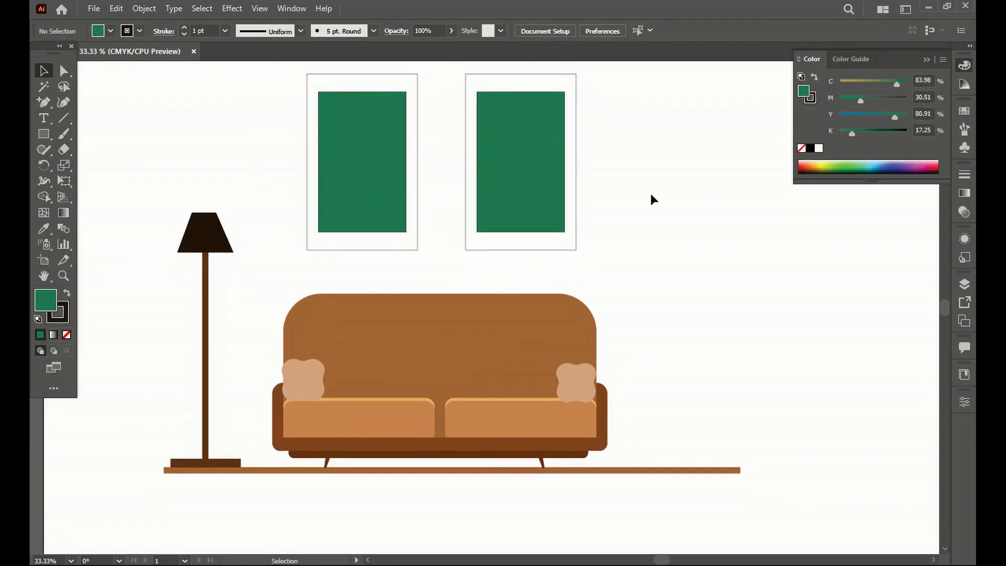
scroll(650, 193, up, 1)
- Select both green panels and choose the thin flower-style art brush
click(361, 178)
shift+click(520, 178)
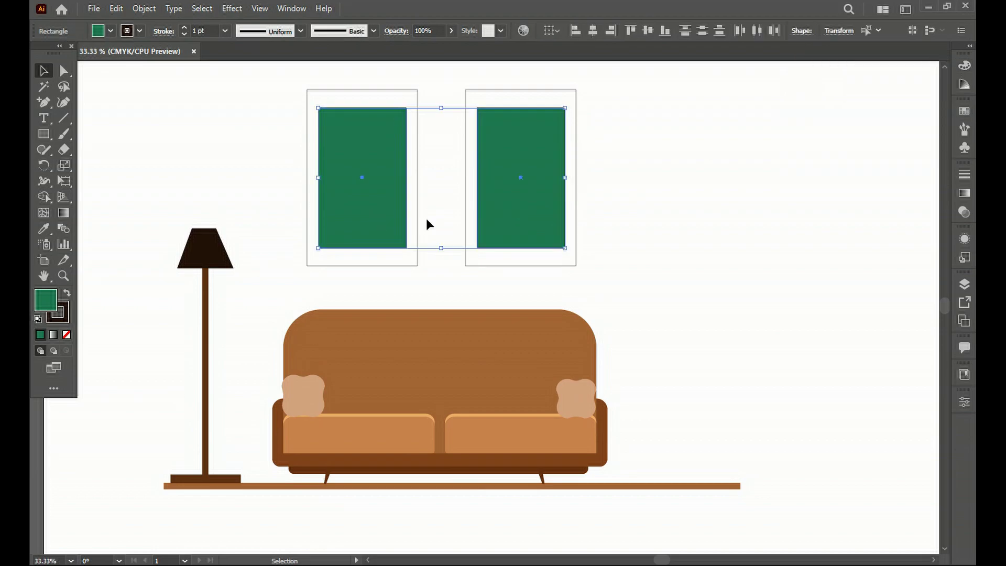
click(964, 129)
click(867, 158)
- Paint curved flower stems and wavy strokes in both green panels
key(b)
drag(355, 220, 372, 154)
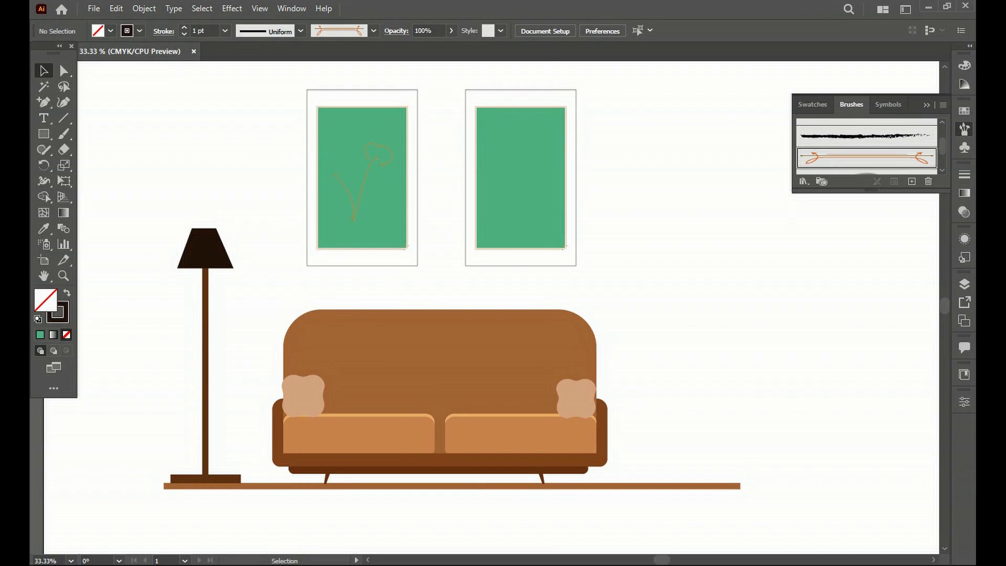
drag(532, 175, 532, 173)
scroll(514, 209, down, 1)
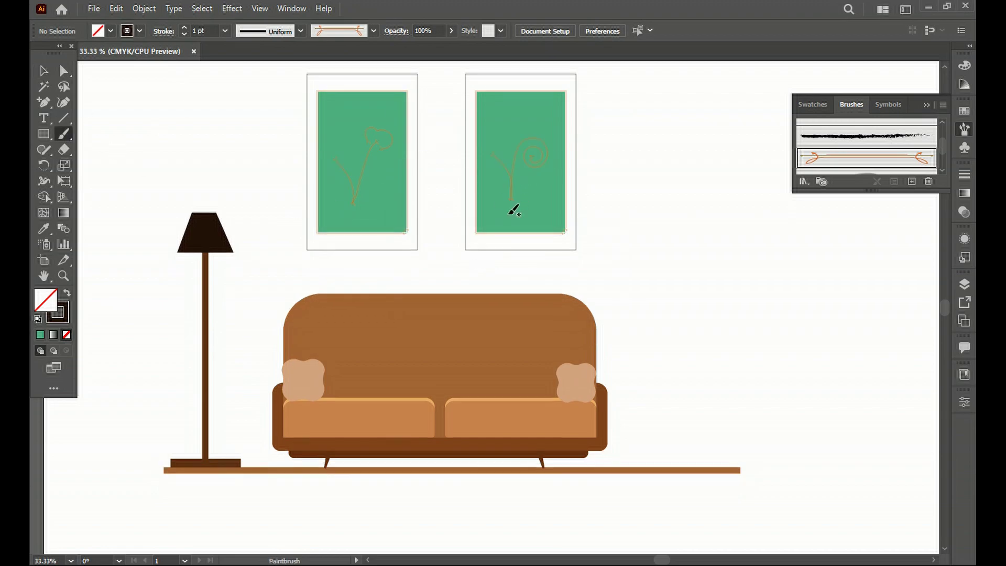
drag(492, 245, 539, 236)
- Move the flower drawing into the left green panel
key(v)
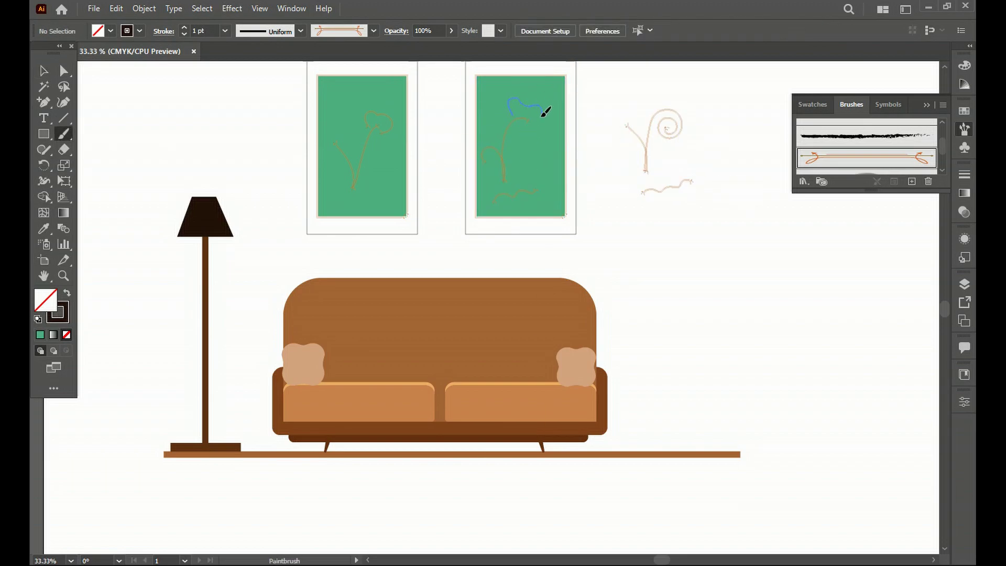
click(529, 135)
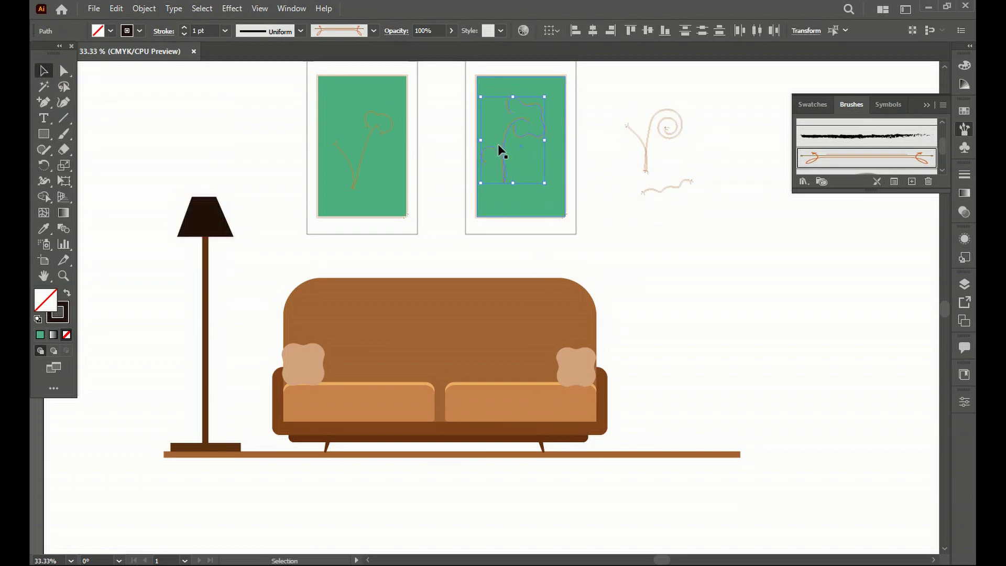
click(511, 242)
click(344, 162)
right_click(520, 129)
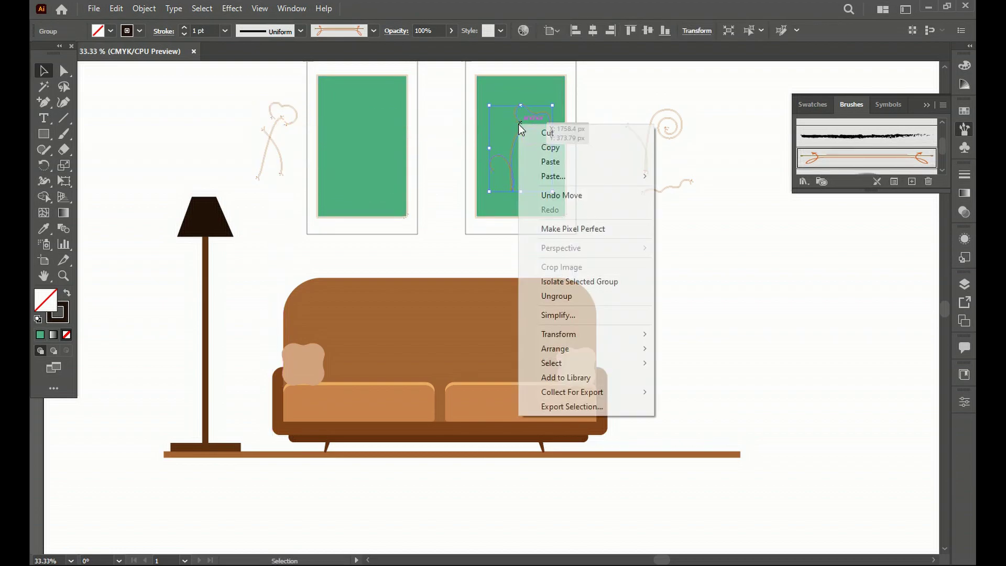
click(511, 130)
drag(527, 160, 343, 159)
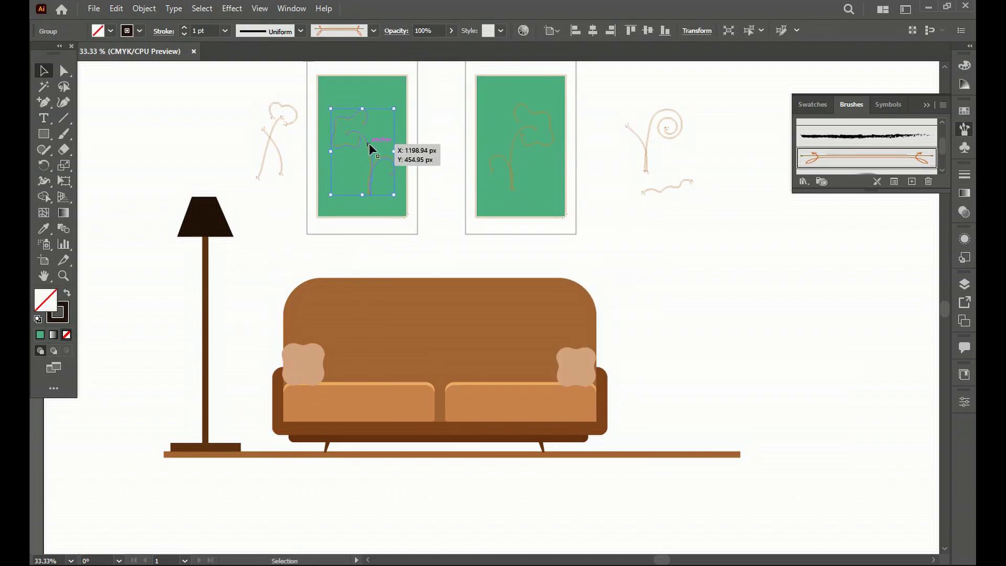
- Delete the stray brush strokes outside the frames and zoom in on the thin shelf
key(Delete)
scroll(566, 287, up, 5)
drag(44, 134, 92, 135)
drag(681, 268, 864, 285)
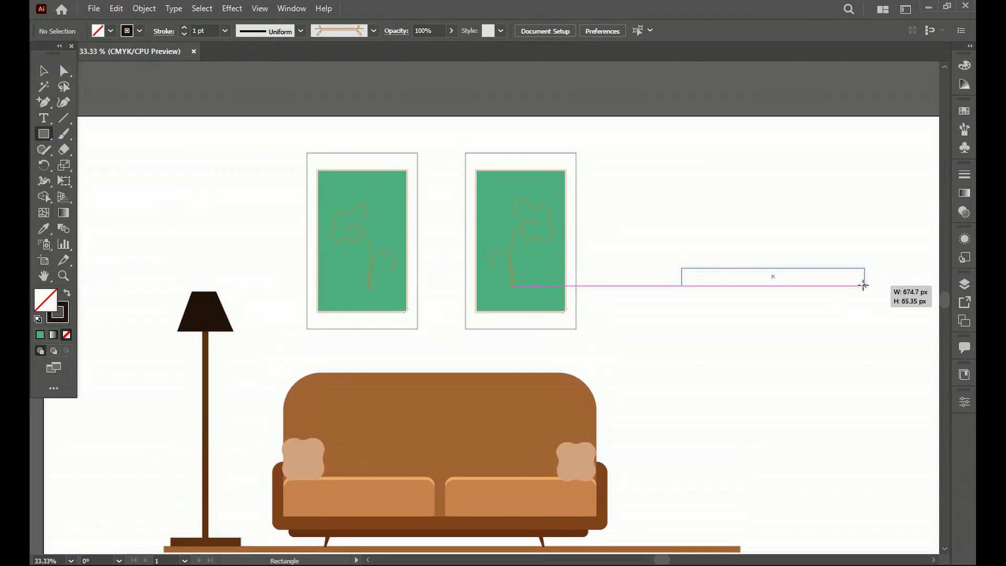
key(a)
key(ctrl+1)
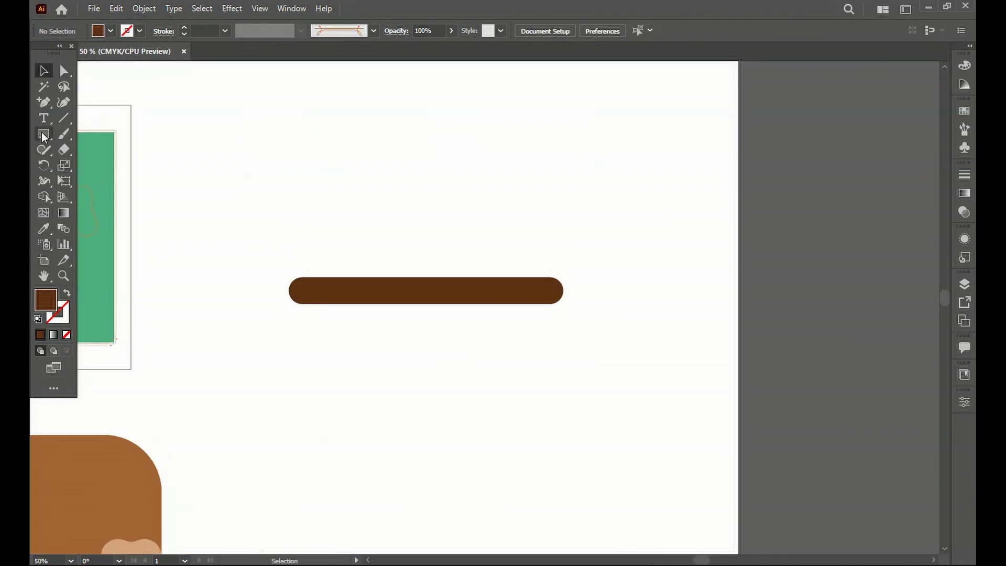
- Draw a tall thin book on the shelf's left end, duplicate it, and nudge it alongside
drag(213, 168, 229, 274)
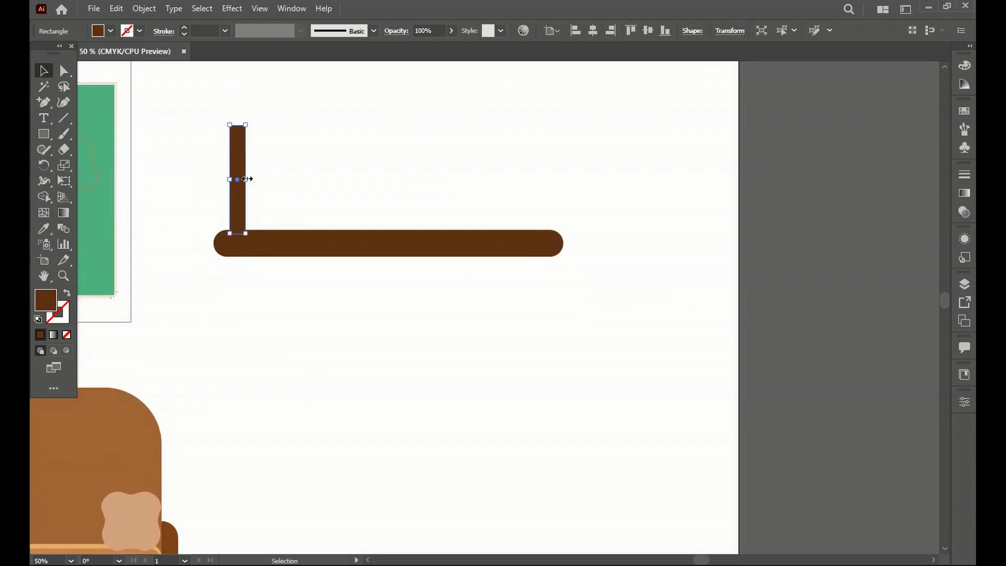
key(ctrl+d)
key(ctrl+d)
click(306, 319)
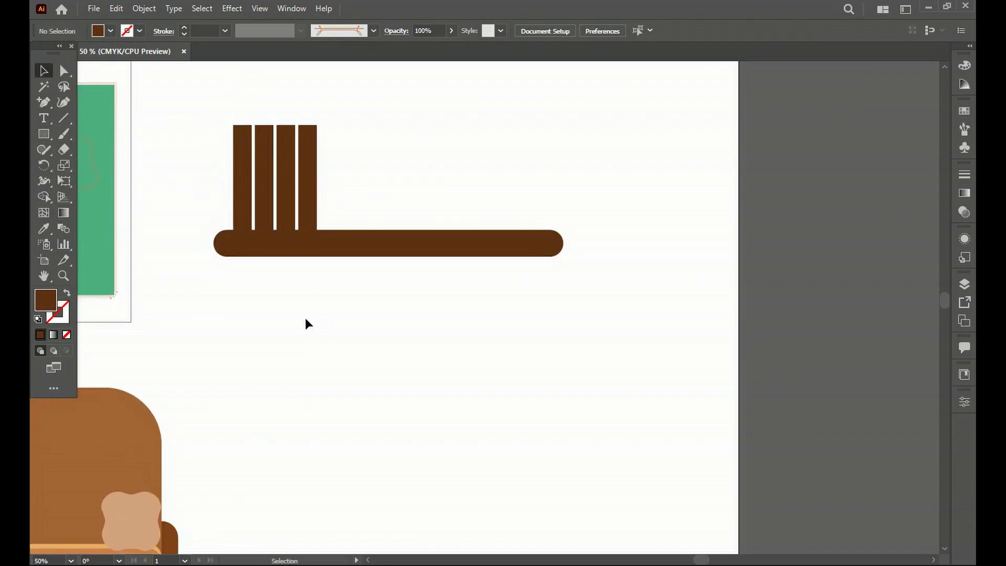
click(257, 152)
key(Left)
key(Left)
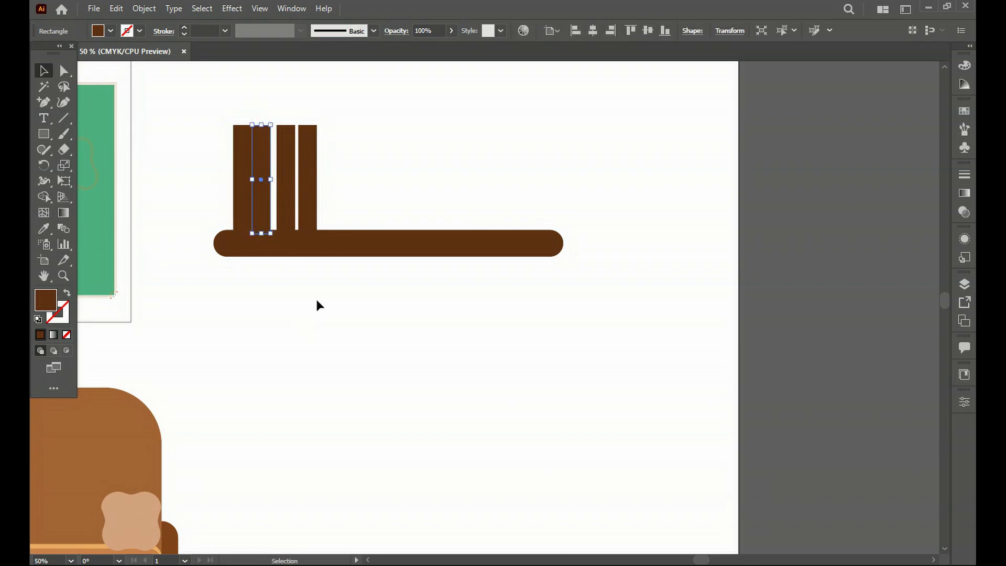
- Recolour both halves of the first dark bar in lighter browns
key(ctrl+1)
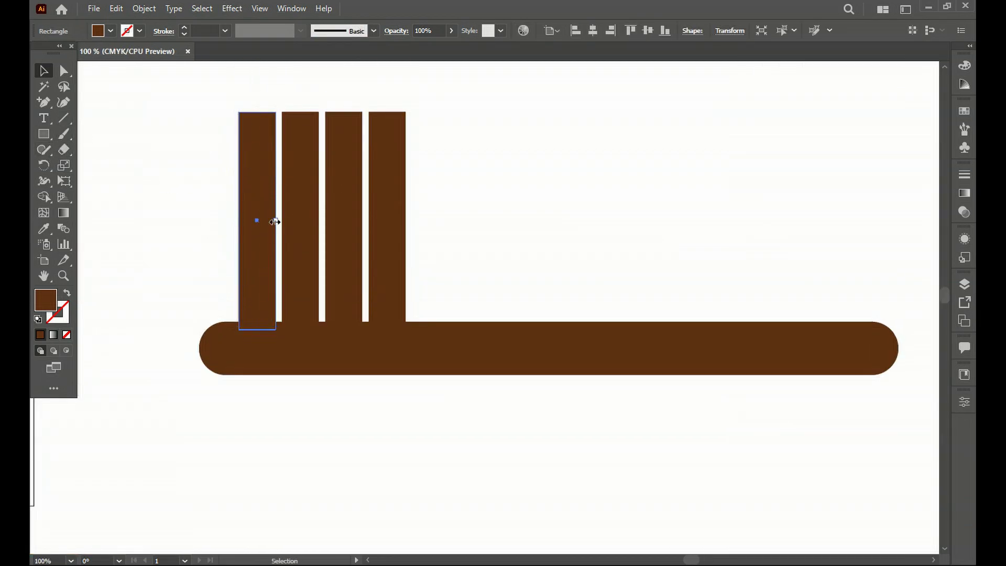
double_click(46, 300)
click(366, 310)
click(241, 203)
double_click(46, 299)
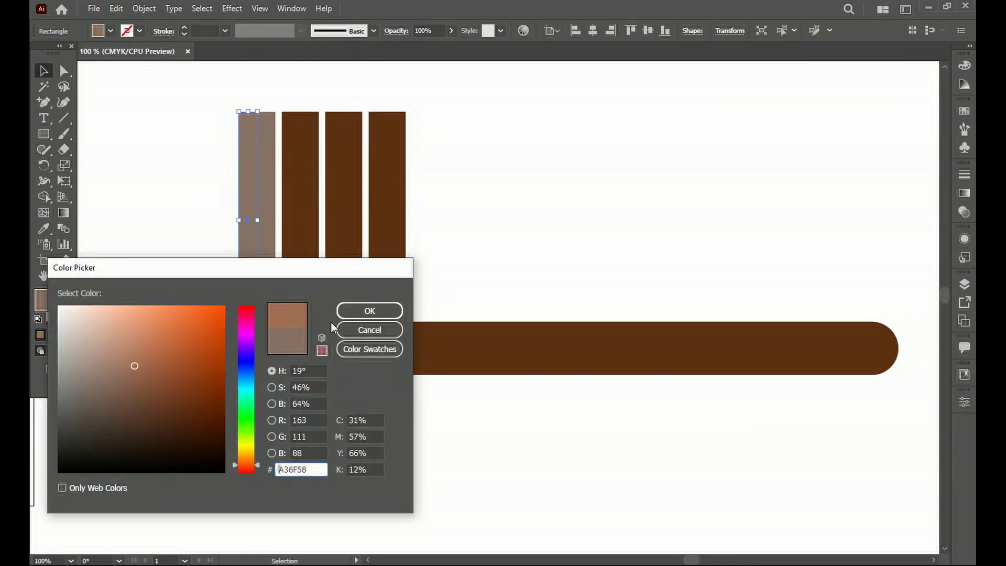
click(367, 310)
click(313, 221)
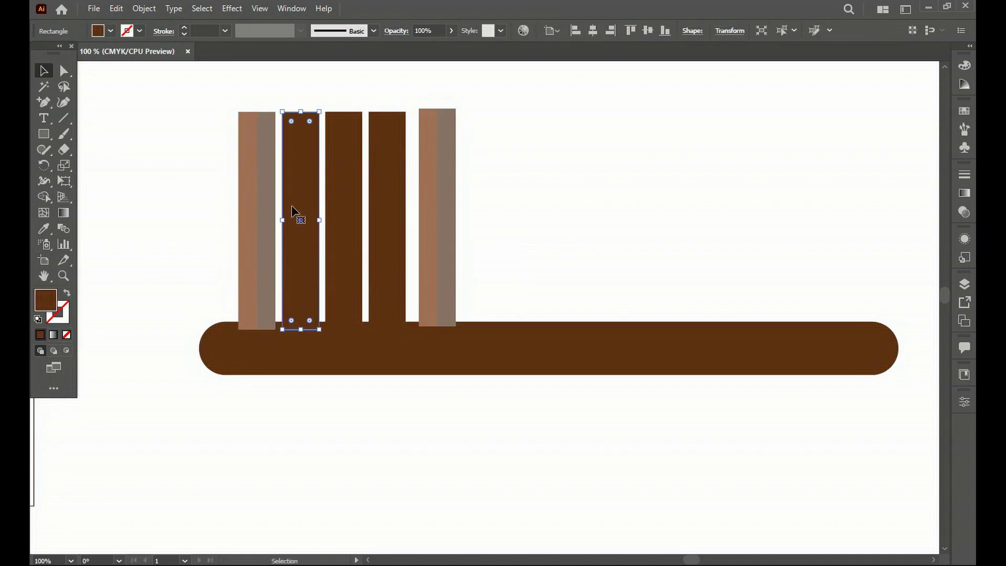
- Copy the two-tone book into the next shelf slots and tilt one copy to lean against the row
mouse_move(432, 209)
mouse_down()
mouse_move(303, 207)
mouse_move(343, 217)
mouse_up()
key(ctrl+d)
click(496, 262)
drag(386, 176, 461, 218)
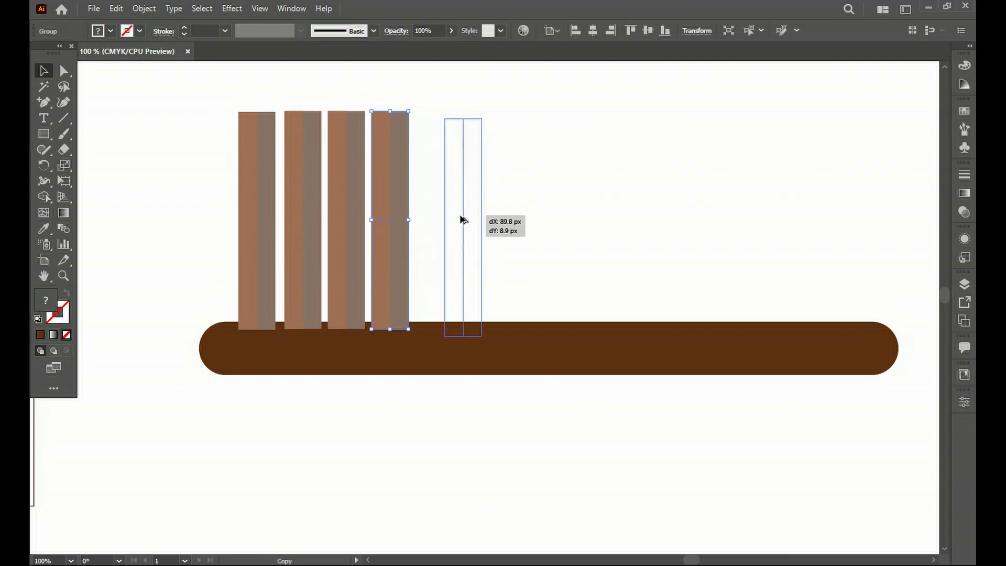
drag(483, 338, 477, 248)
- Give the leaning book's left half a darker brown fill
key(ctrl+shift+a)
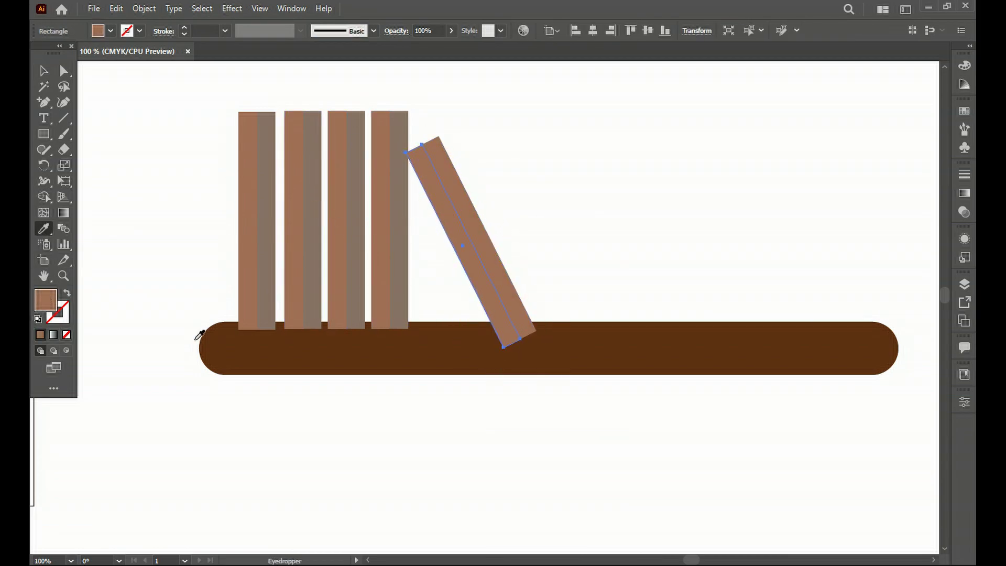
click(200, 336)
double_click(46, 300)
click(366, 309)
click(43, 70)
shift+click(518, 341)
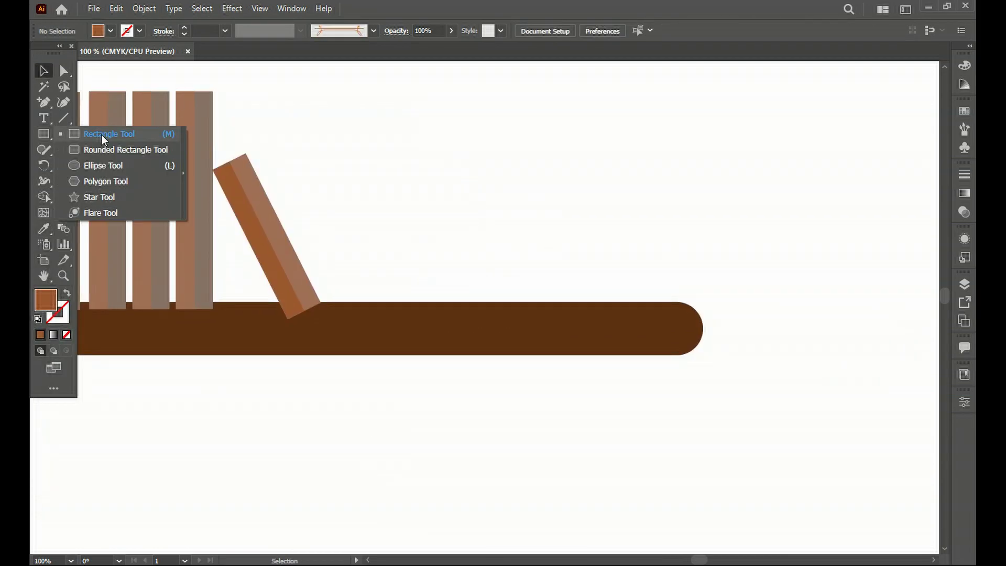
- Copy the shelf box upward as a lid strip widened past the box sides
drag(553, 267, 553, 257)
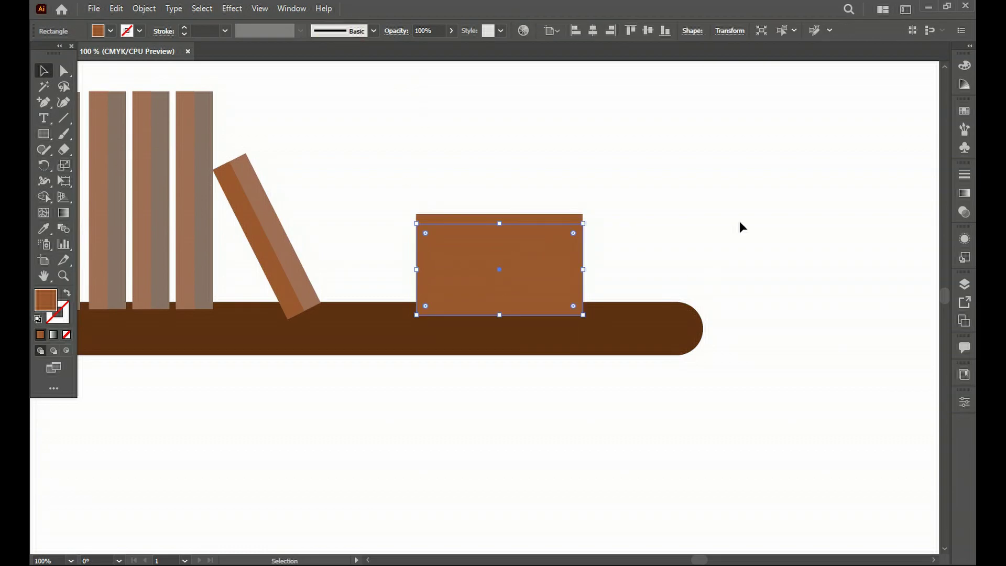
drag(590, 215, 594, 223)
click(498, 272)
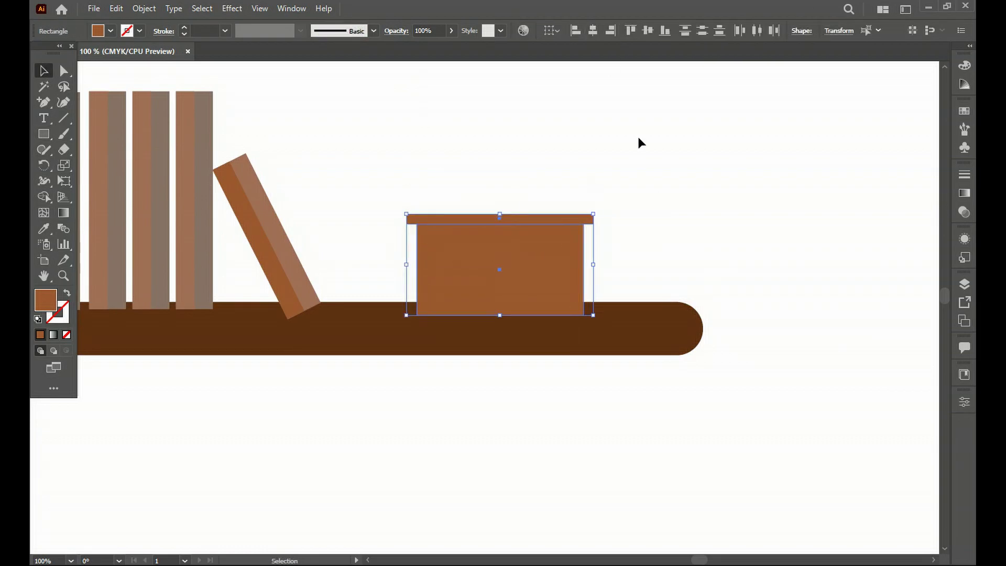
- Fill the box purple and the lid strip a darker purple
double_click(46, 300)
click(370, 310)
click(419, 229)
double_click(46, 301)
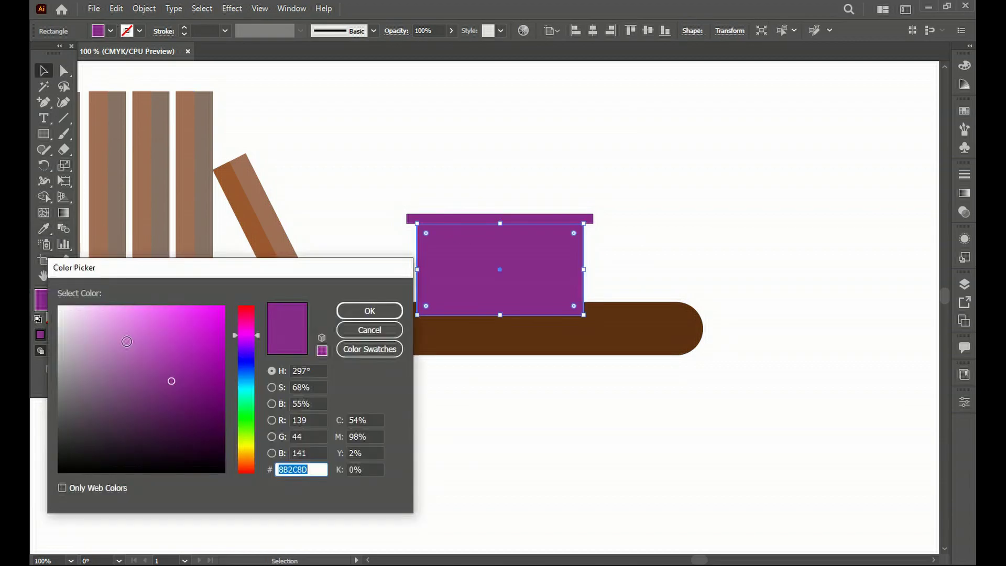
click(368, 309)
key(ctrl+minus)
key(v)
click(335, 413)
- Draw the cabinet's top rectangle and add a reflected copy below it
scroll(346, 414, down, 3)
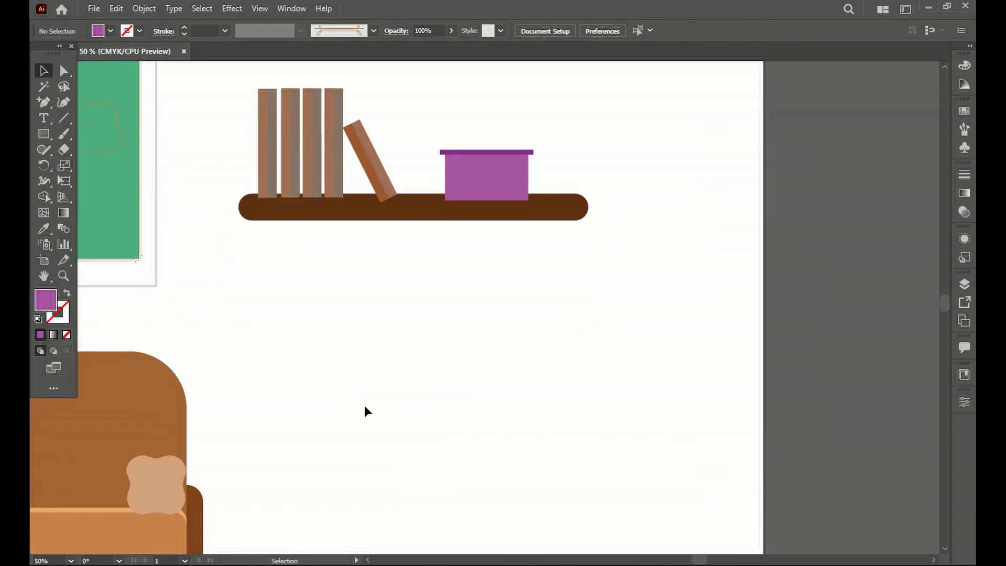
scroll(363, 405, down, 5)
click(44, 134)
drag(374, 216, 562, 289)
key(o)
alt+click(460, 292)
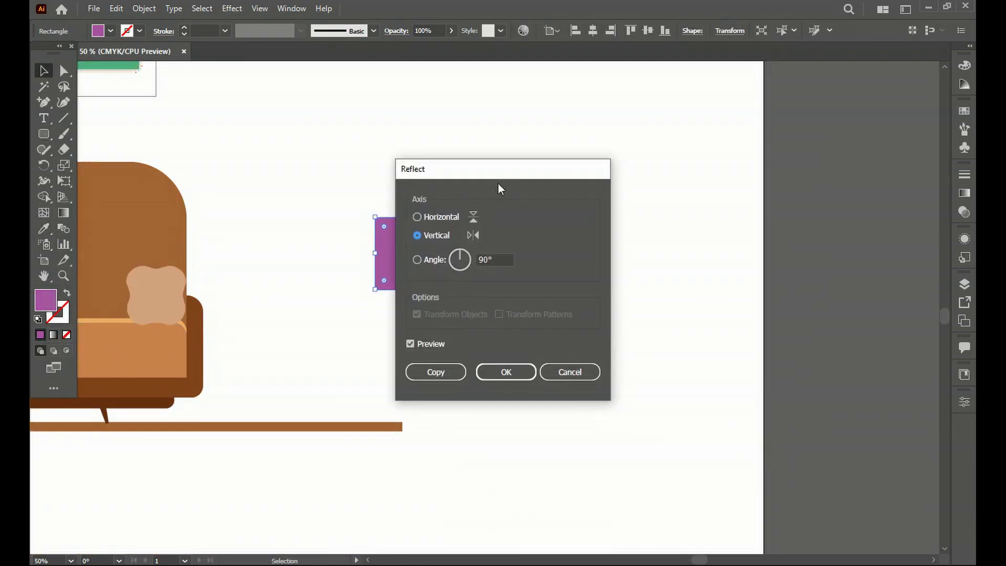
drag(497, 169, 733, 162)
click(701, 365)
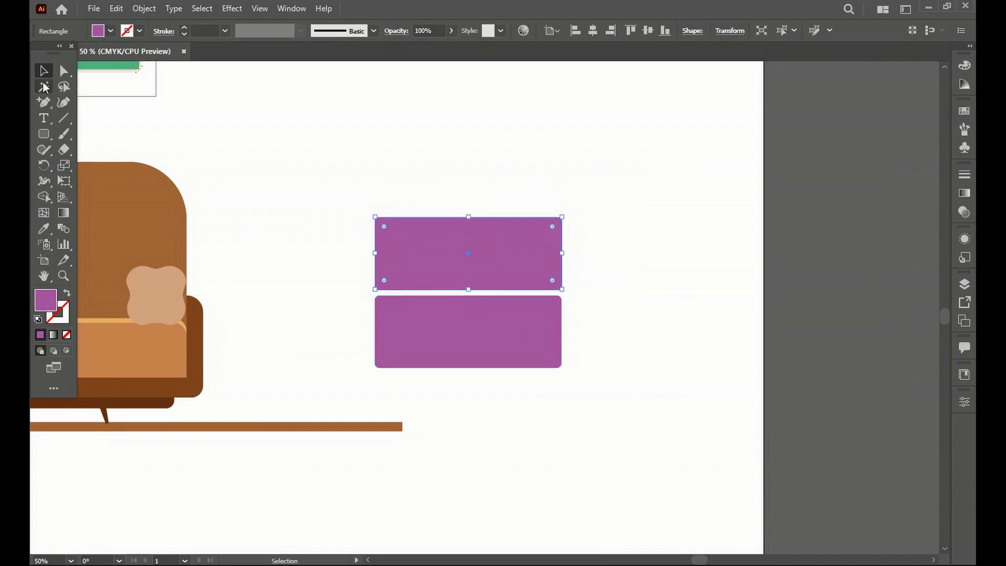
- Round the halves' outer corners and draw a thin strip between them
drag(546, 254, 546, 255)
click(466, 353)
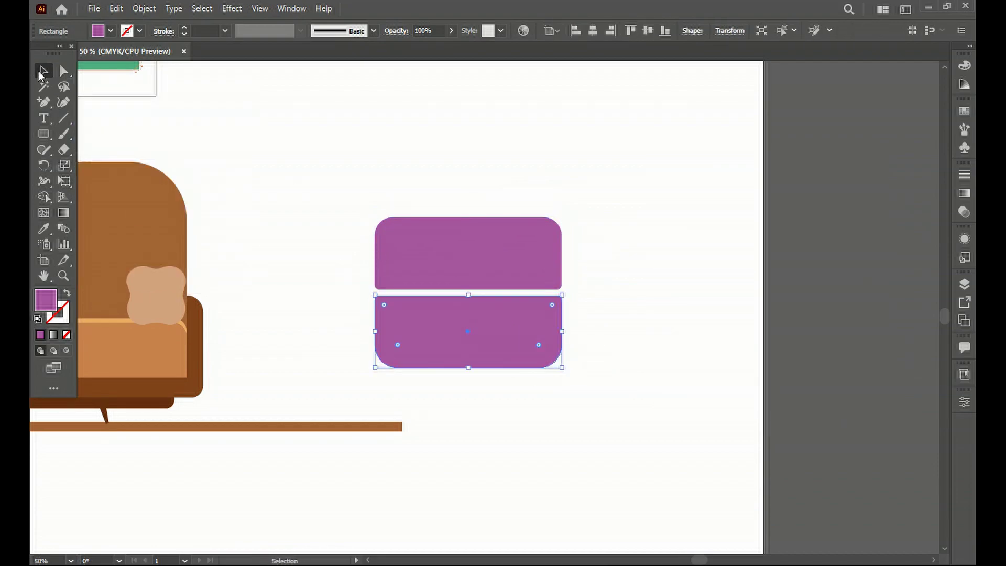
scroll(294, 254, down, 1)
key(ctrl+1)
drag(402, 275, 767, 286)
key(v)
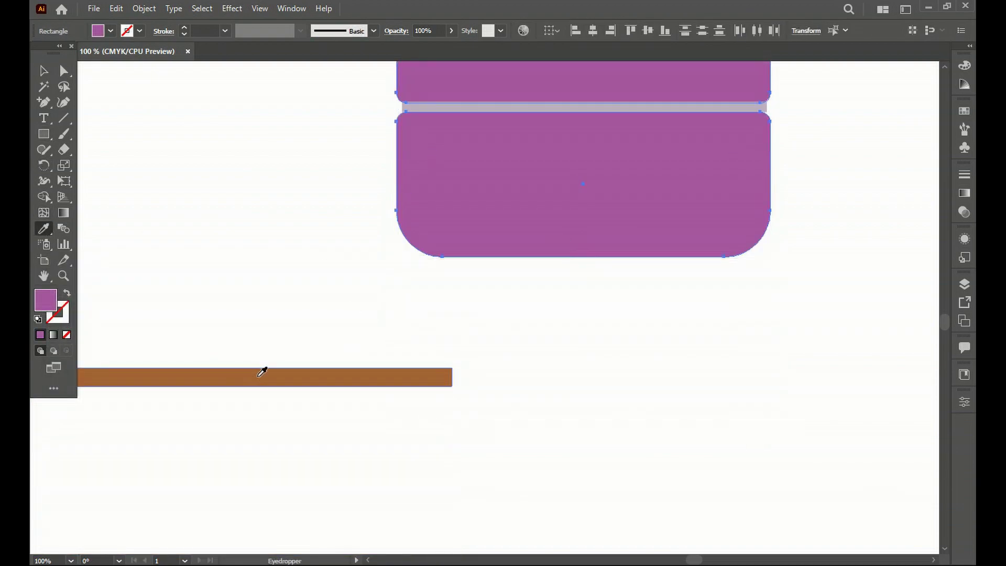
- Add a lavender rounded-rectangle handle to the top drawer and copy it to the lower drawer
click(44, 134)
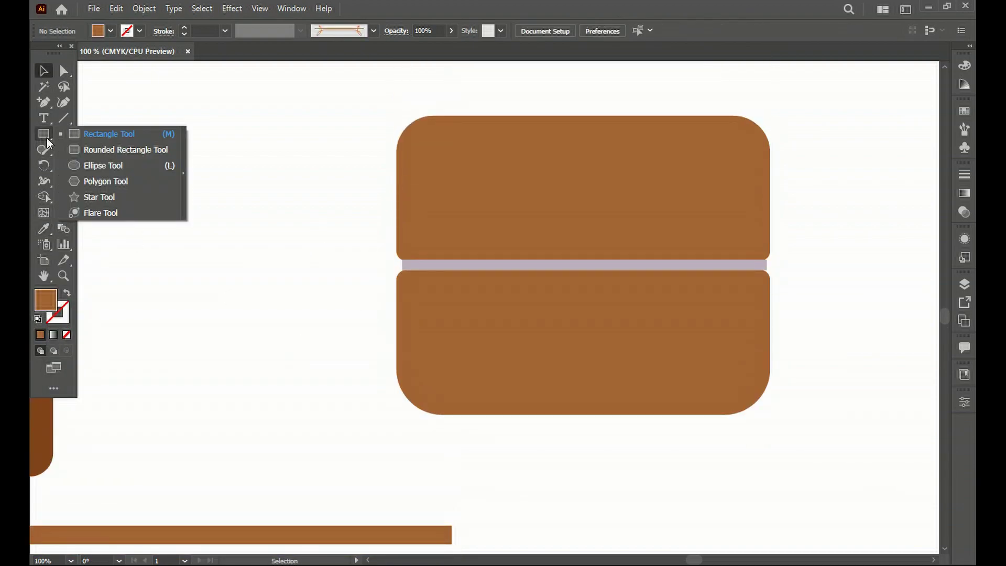
click(126, 149)
drag(542, 198, 606, 204)
click(568, 265)
key(v)
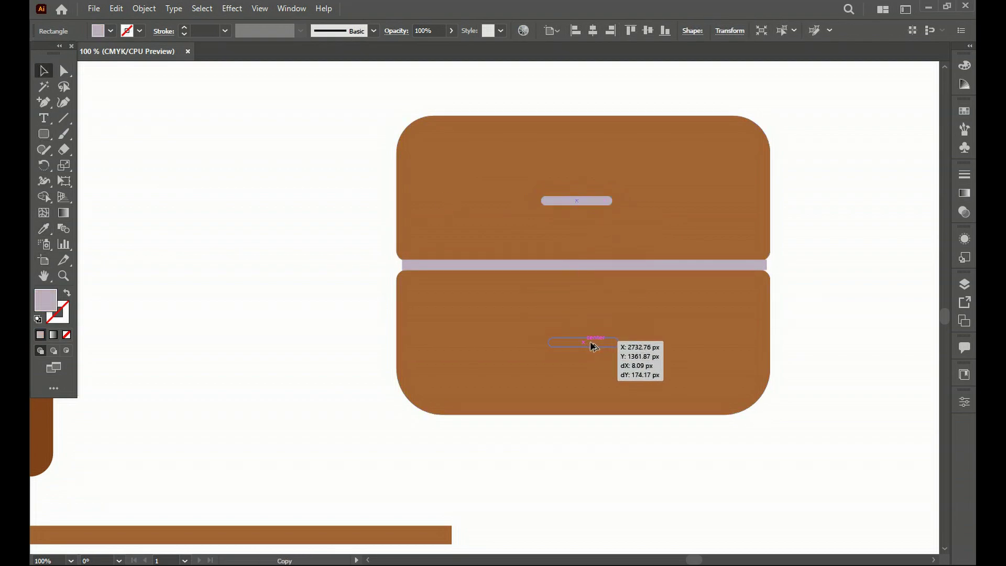
drag(591, 346, 591, 346)
click(270, 229)
scroll(269, 229, down, 2)
scroll(471, 226, down, 3)
- Draw a thin leg under the cabinet and taper it by pulling a corner anchor
key(m)
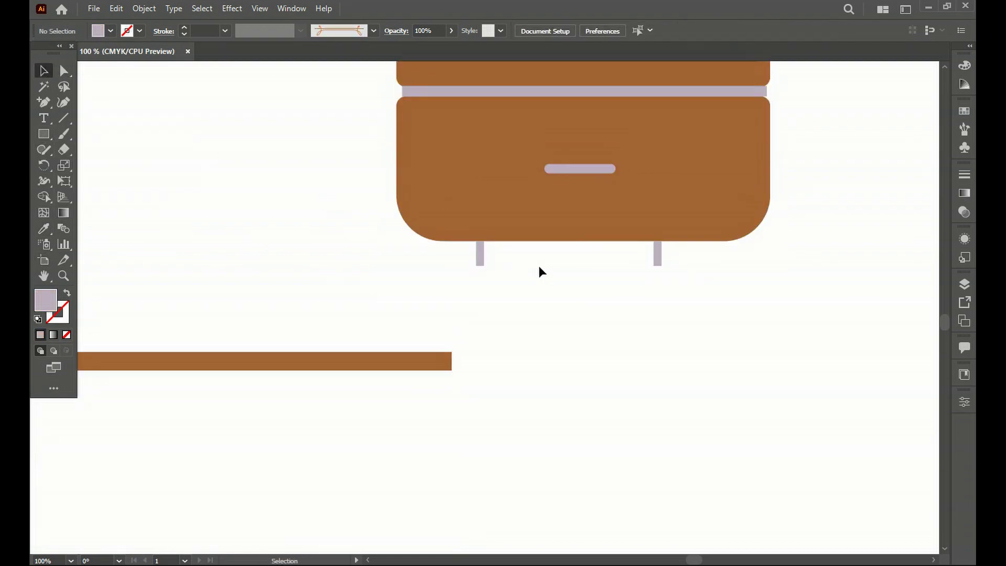
scroll(466, 227, up, 5)
key(a)
drag(585, 273, 583, 276)
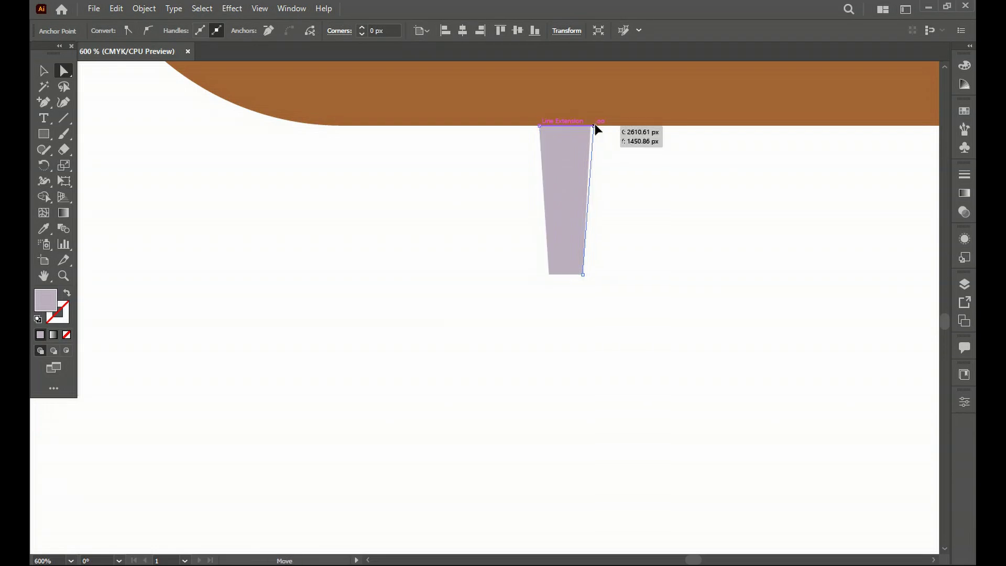
scroll(595, 126, down, 3)
key(v)
- Reflect a copy of the leg and place it on the cabinet's right side
right_click(314, 194)
key(Escape)
right_click(315, 194)
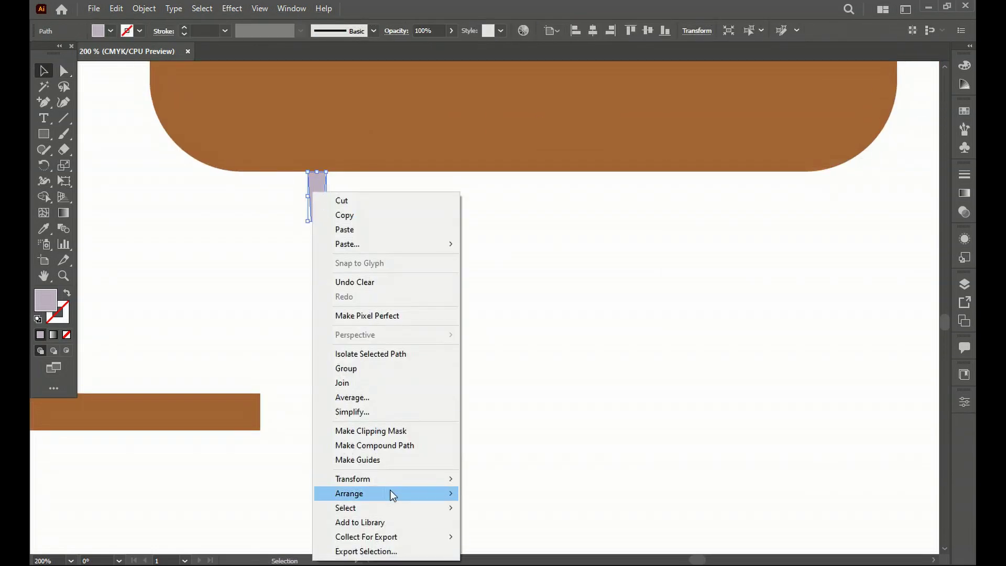
click(493, 463)
key(Return)
drag(321, 193, 413, 201)
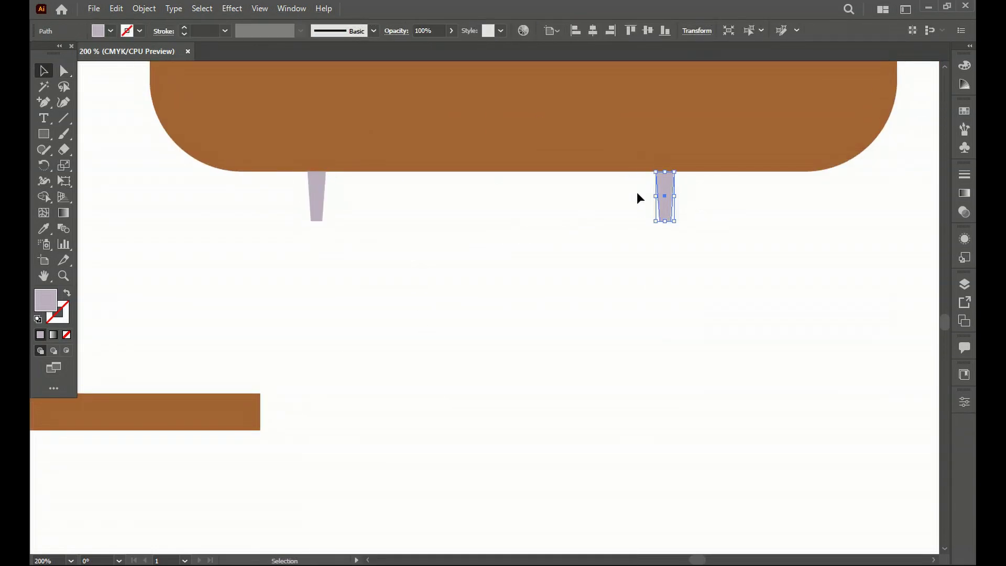
shift+click(317, 202)
scroll(317, 201, down, 3)
scroll(317, 201, down, 3)
drag(487, 404, 279, 370)
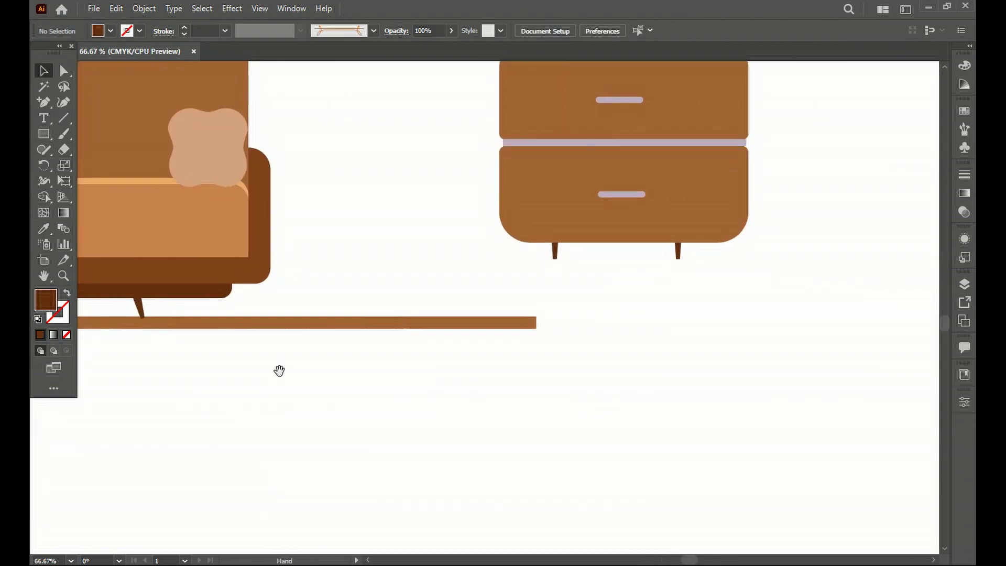
scroll(586, 410, down, 2)
scroll(630, 410, up, 2)
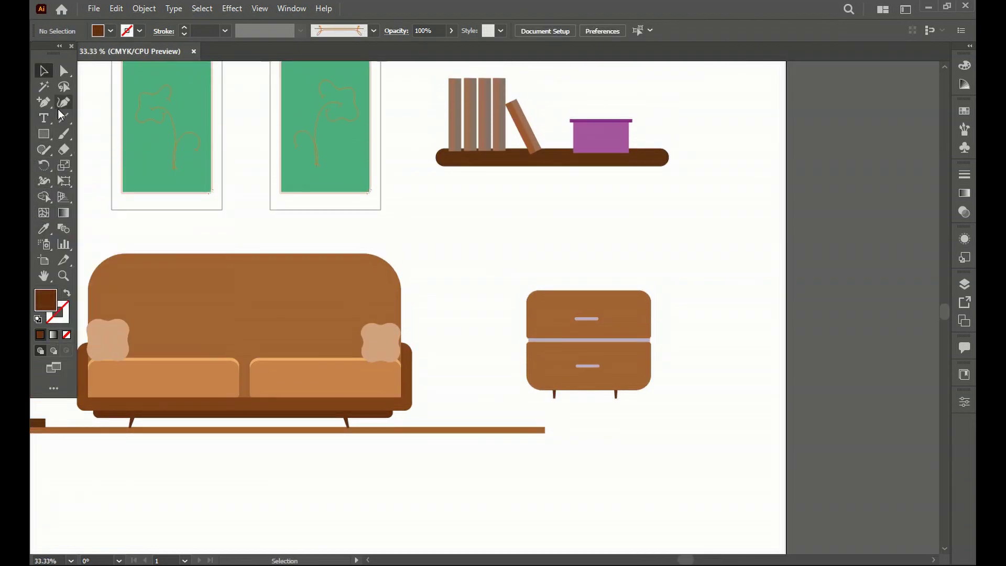
- Draw a dark brown square atop the cabinet and pull both bottom corners inward into a tapered pot
scroll(576, 236, down, 3)
key(m)
drag(566, 174, 603, 211)
key(a)
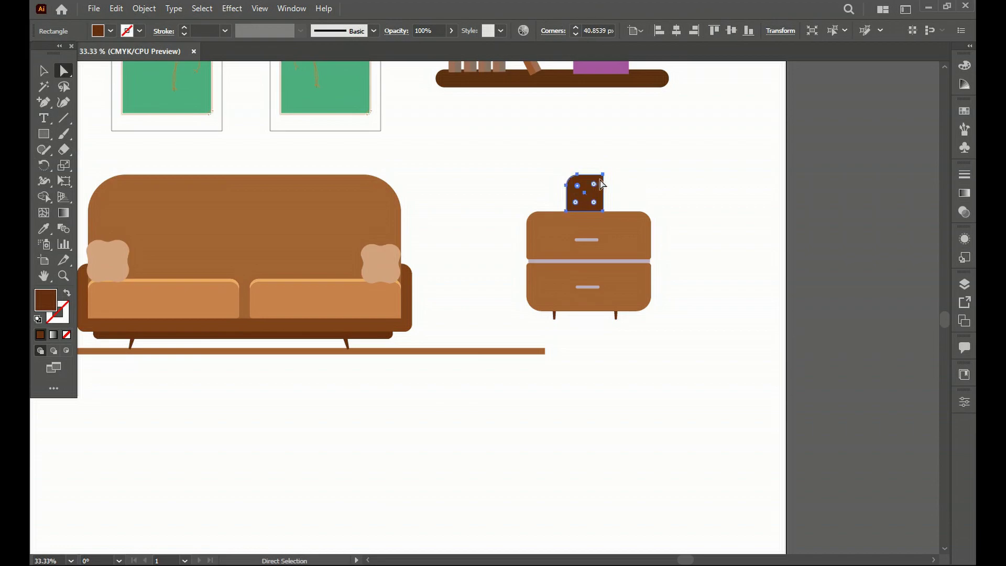
key(ctrl+plus)
key(ctrl+plus)
key(ctrl+plus)
drag(493, 280, 520, 281)
drag(655, 280, 620, 280)
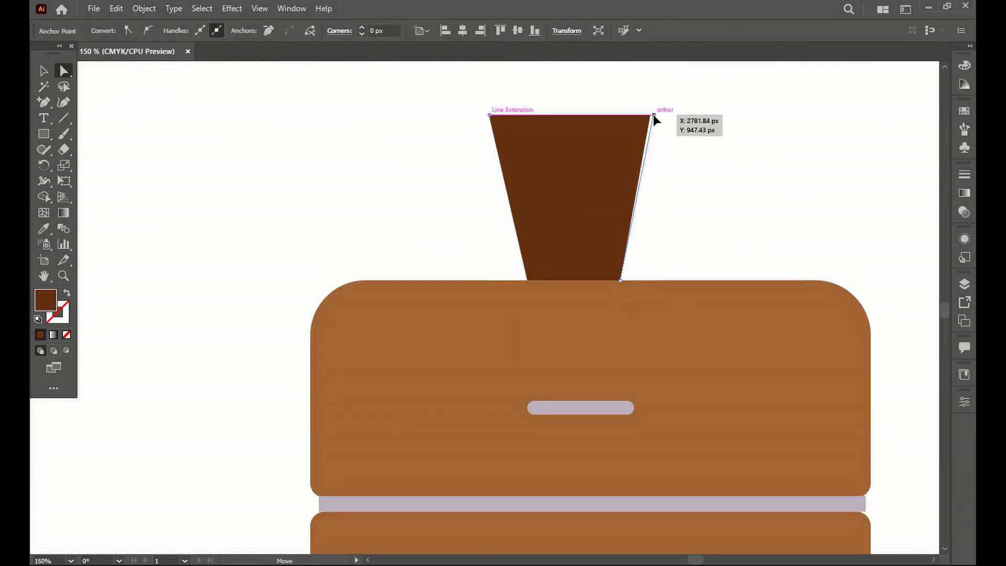
click(652, 247)
scroll(577, 262, up, 3)
key(ctrl+plus)
- Draw a green ellipse, sharpen its side points into a leaf, and move it onto the pot
drag(43, 134, 83, 164)
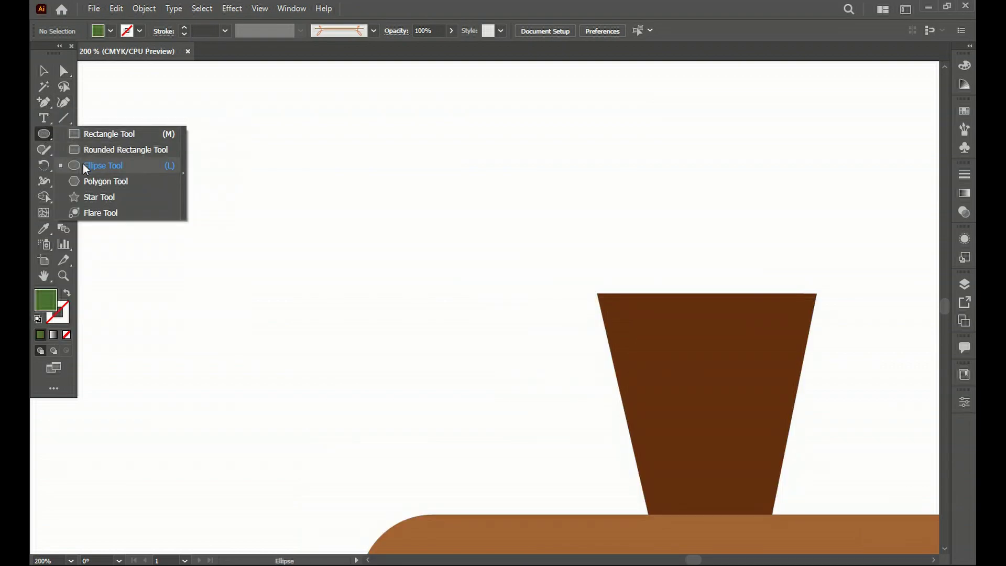
drag(294, 218, 411, 257)
drag(44, 102, 99, 148)
click(294, 238)
click(411, 237)
drag(416, 221, 403, 201)
mouse_move(348, 236)
mouse_down()
mouse_move(668, 243)
mouse_move(666, 231)
mouse_move(729, 224)
mouse_up()
key(ctrl+z)
- Add reflected copies of the leaf on the right and left sides of the plant
right_click(666, 231)
mouse_move(778, 483)
click(599, 416)
scroll(728, 226, down, 1)
right_click(753, 198)
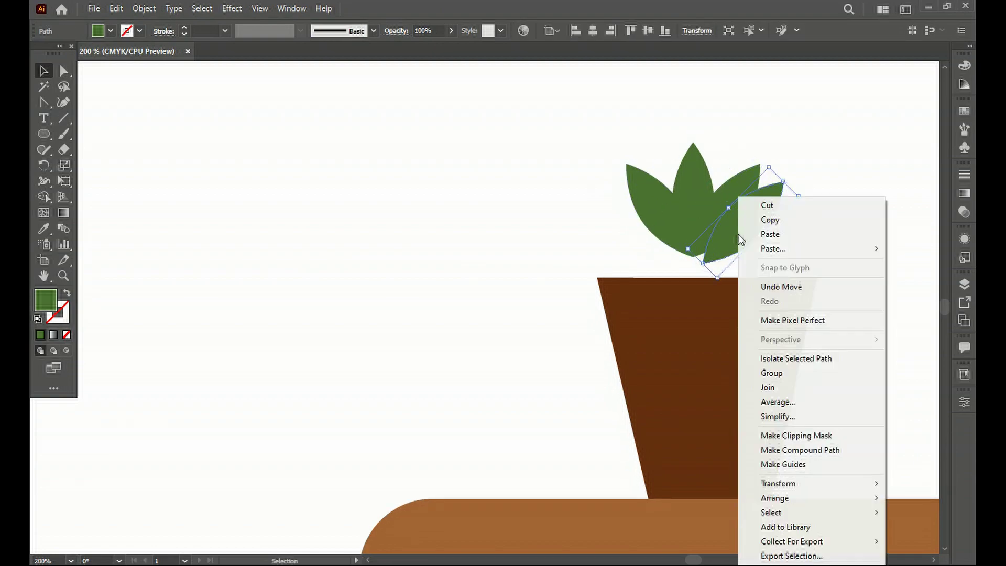
click(776, 481)
click(698, 364)
drag(781, 251, 673, 255)
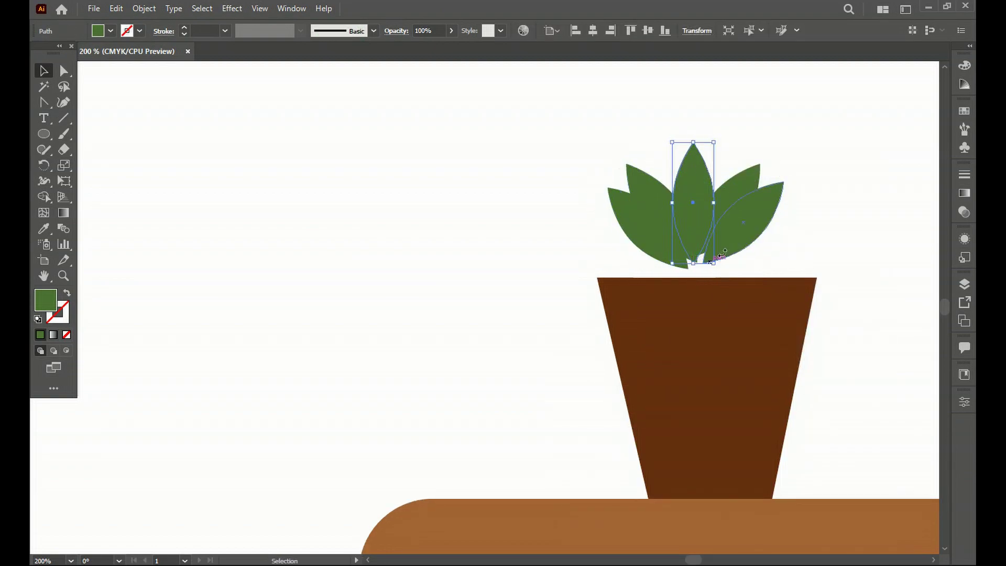
- Move another leaf over to the plant's right side
scroll(701, 276, up, 1)
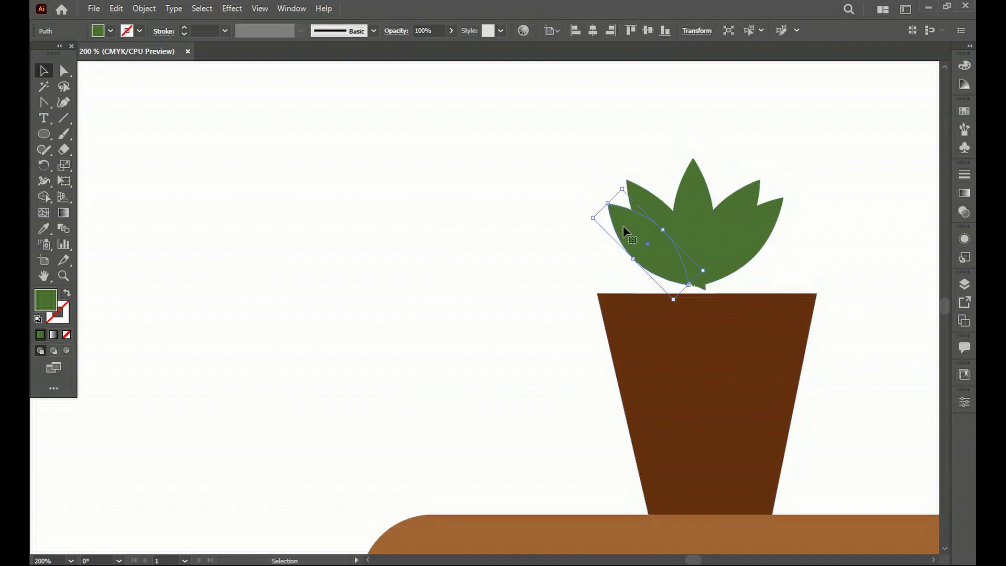
double_click(749, 236)
key(Escape)
key(ctrl+shift+a)
scroll(704, 281, up, 3)
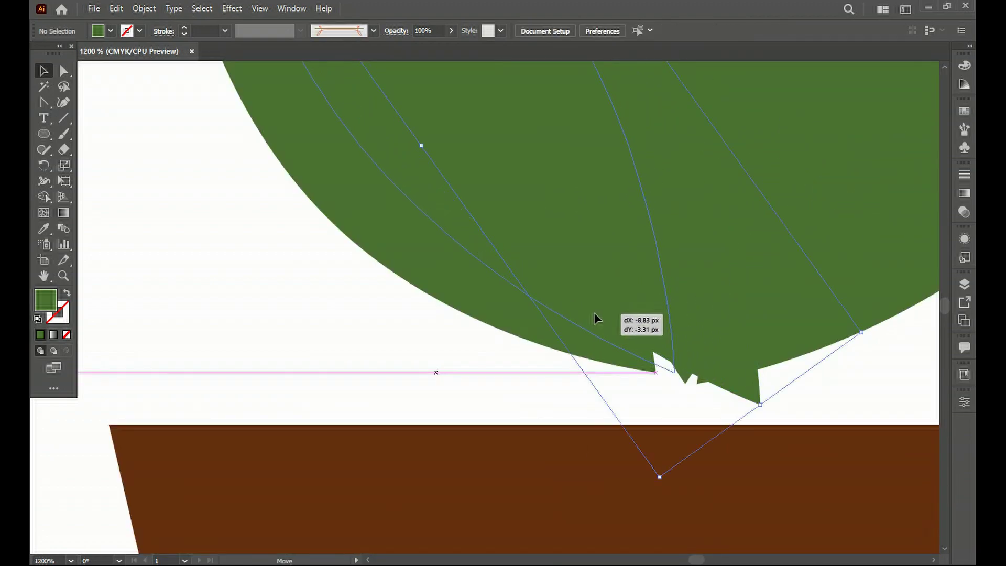
scroll(668, 388, down, 3)
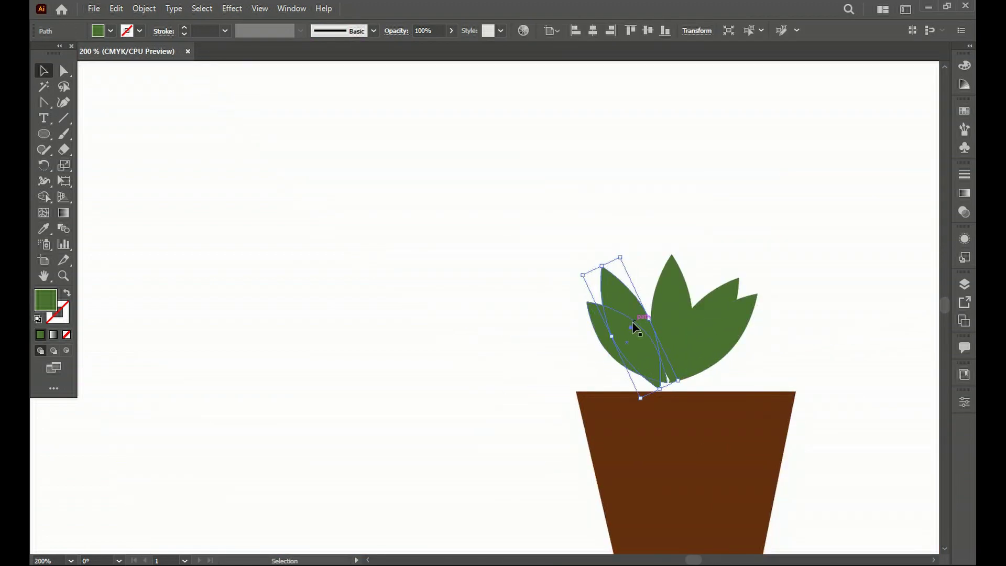
drag(628, 292, 718, 294)
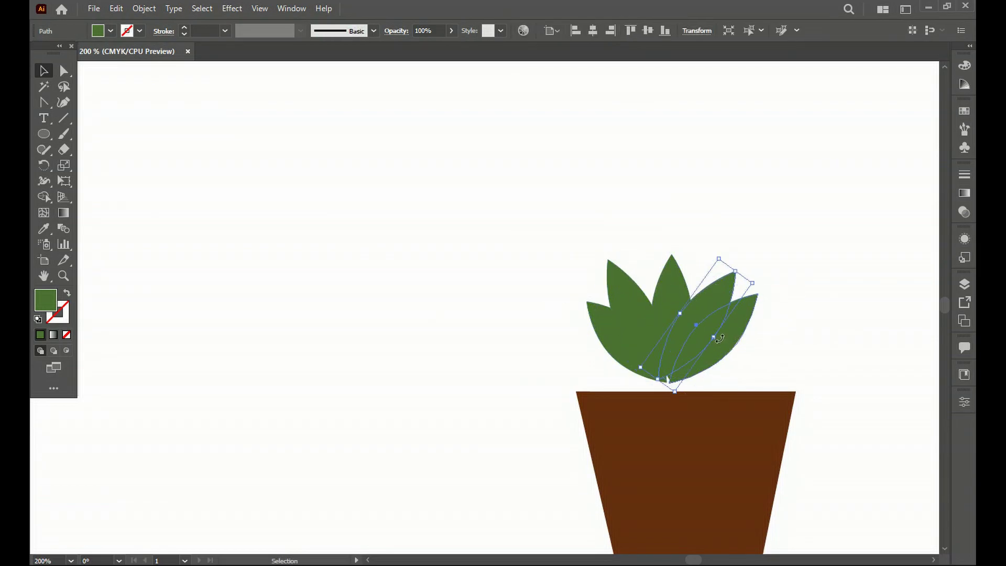
- Resize the leaves so their bases line up in the pot
scroll(720, 339, down, 2)
key(ctrl+a)
scroll(649, 330, up, 6)
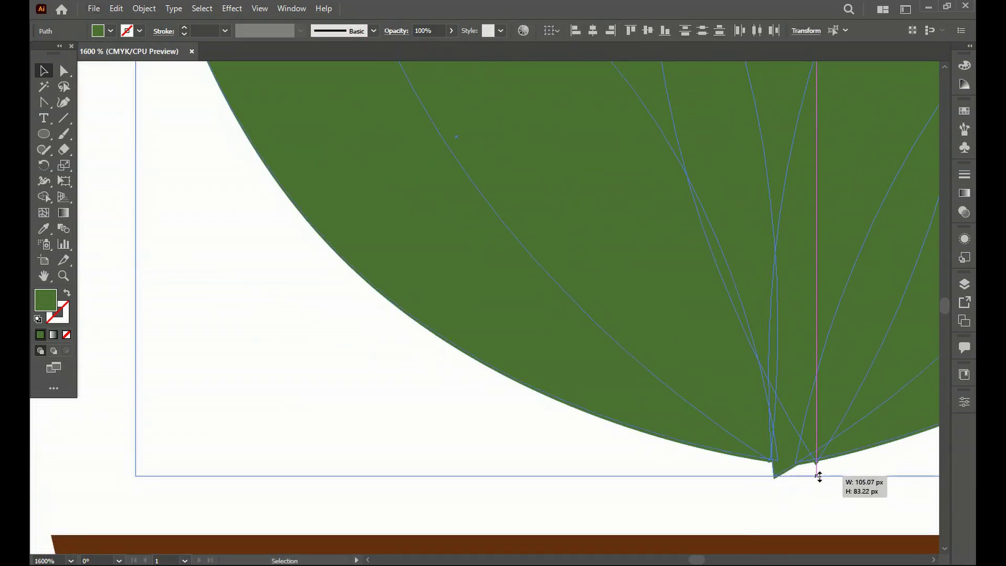
drag(819, 477, 817, 472)
key(shift+m)
- Add and shape an anchor point on a leaf's lower edge to finish the leaf fan
drag(44, 102, 104, 116)
click(777, 457)
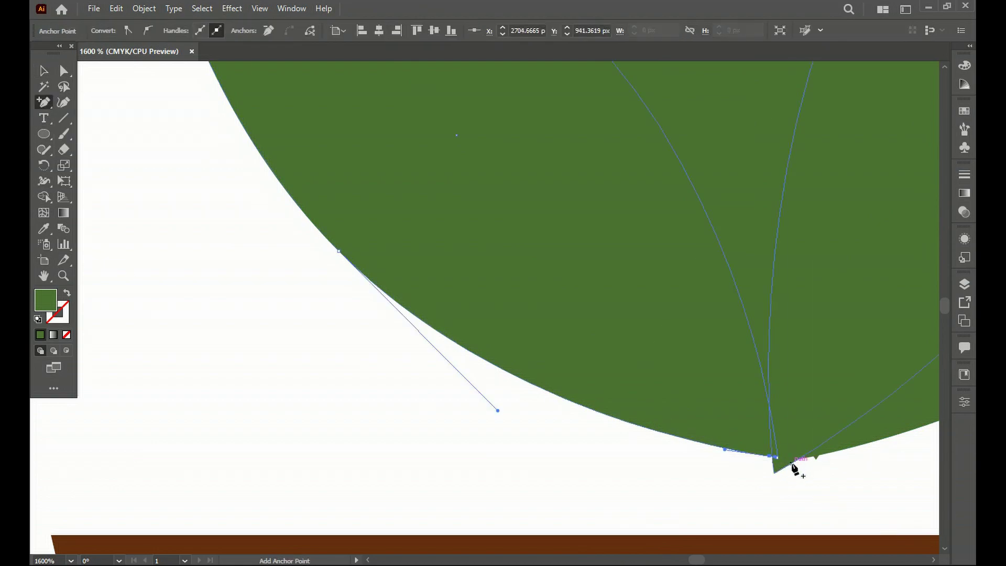
scroll(776, 462, down, 6)
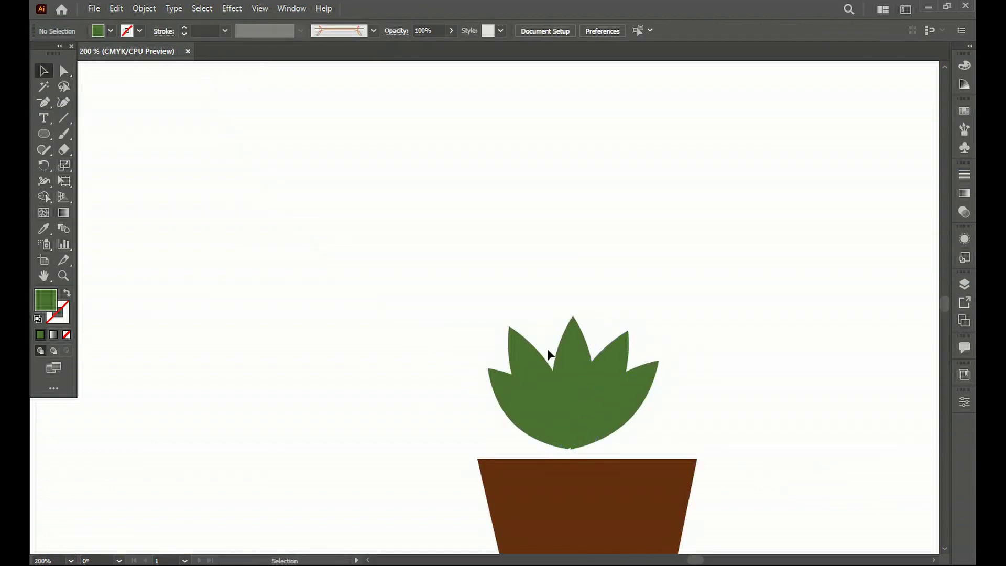
click(550, 352)
click(688, 382)
scroll(681, 419, down, 2)
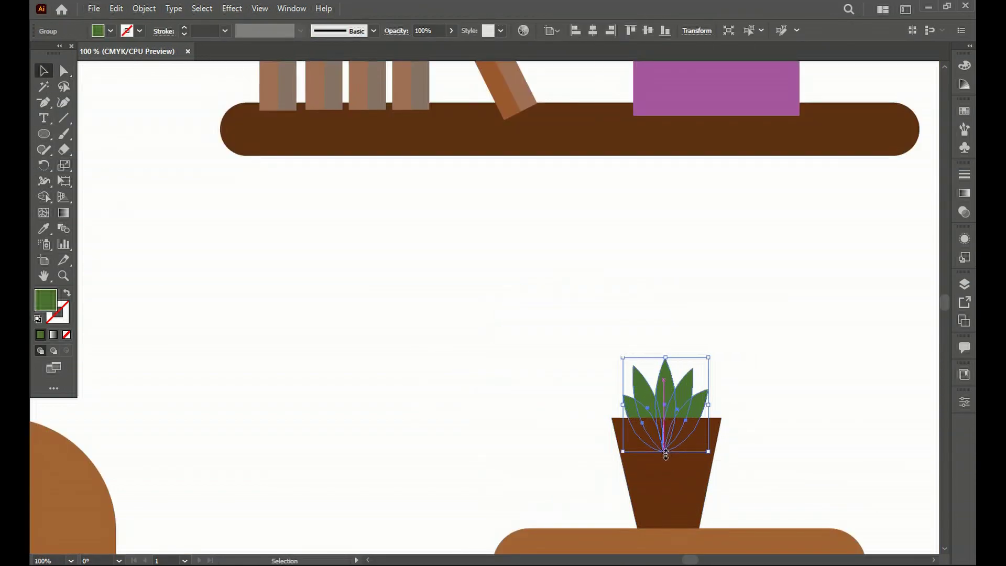
scroll(665, 375, down, 2)
- Inspect the room artwork by selecting the plant pot and then the whole scene
scroll(709, 407, down, 3)
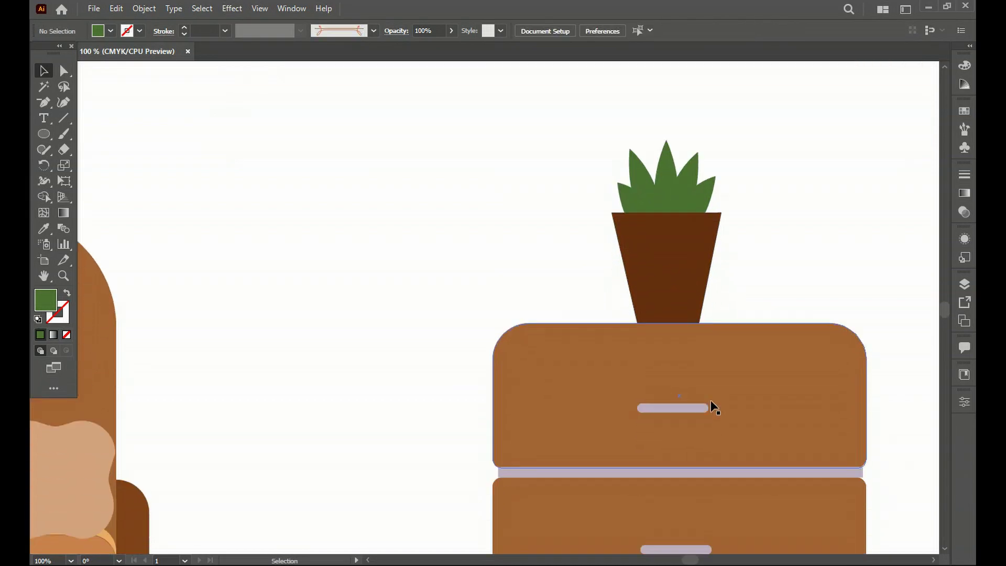
scroll(693, 181, down, 2)
click(683, 199)
click(653, 434)
scroll(652, 434, down, 1)
scroll(650, 432, down, 1)
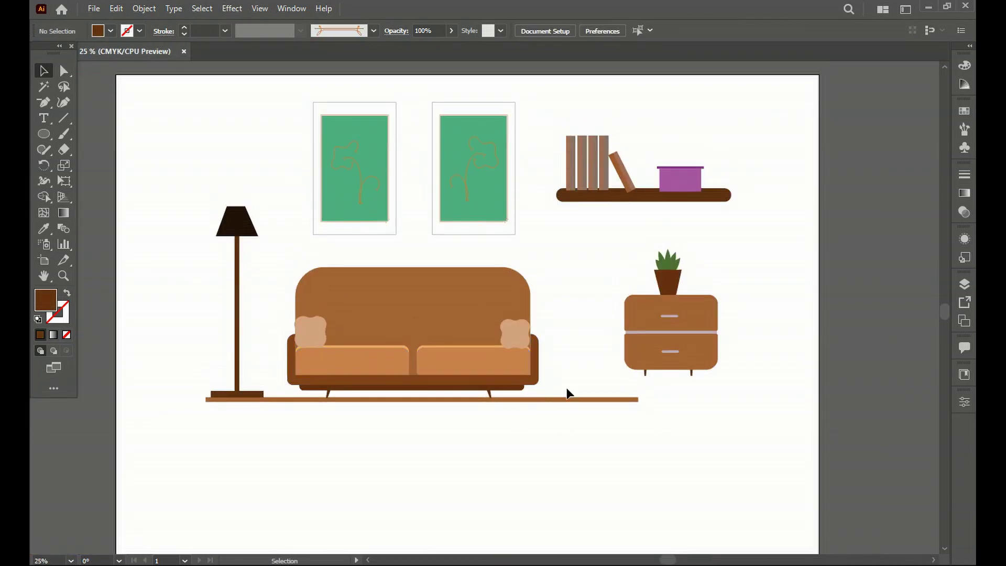
drag(768, 495, 769, 495)
scroll(519, 385, down, 1)
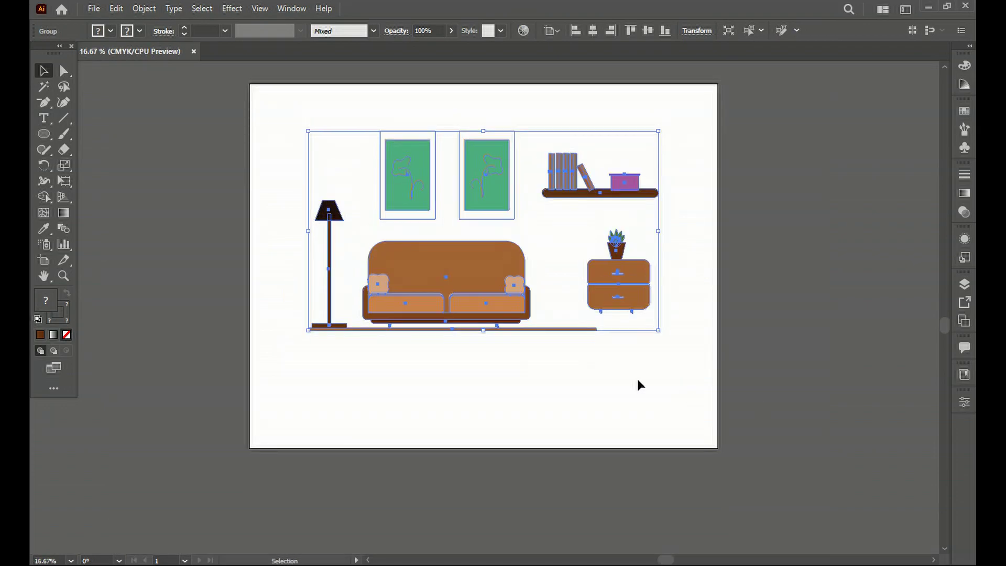
click(464, 372)
scroll(464, 372, up, 1)
- Draw an artboard-sized wall rectangle, send it to the back, and fill it mint green
key(m)
scroll(492, 262, up, 3)
drag(141, 83, 845, 470)
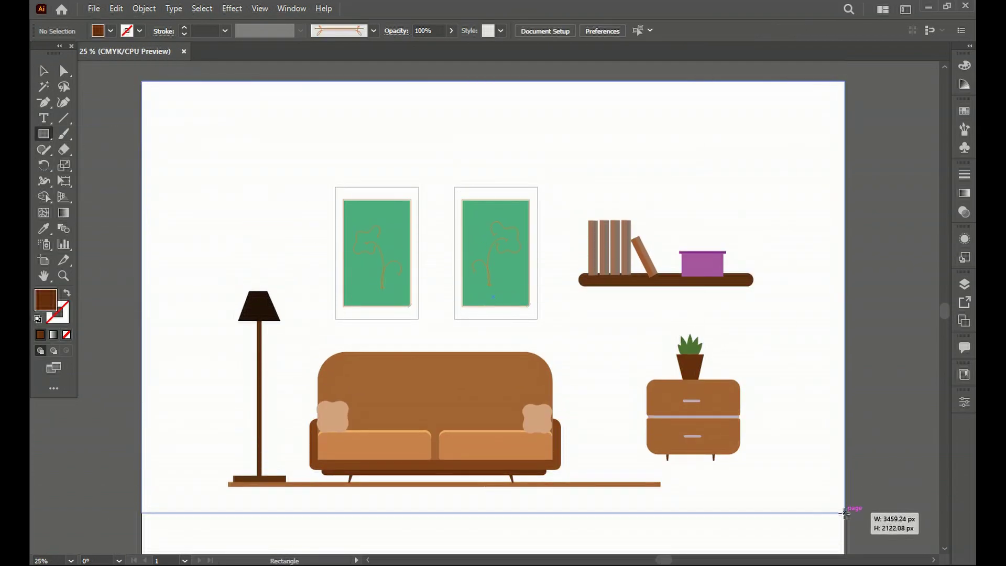
key(ctrl+shift+bracketleft)
scroll(492, 315, up, 2)
double_click(46, 300)
click(369, 310)
key(v)
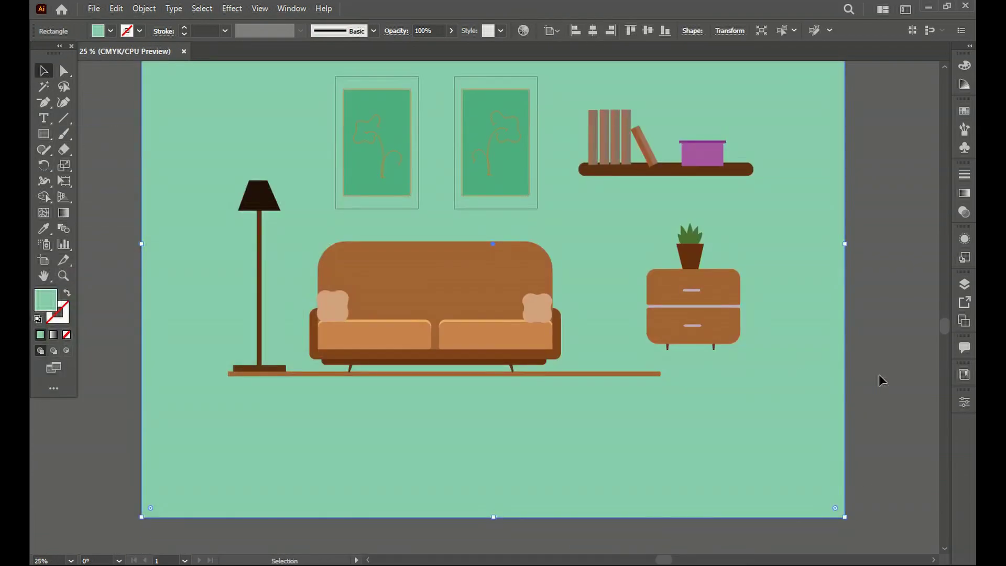
- Drag the cabinet drawer toward the sofa
click(964, 284)
click(864, 313)
click(698, 315)
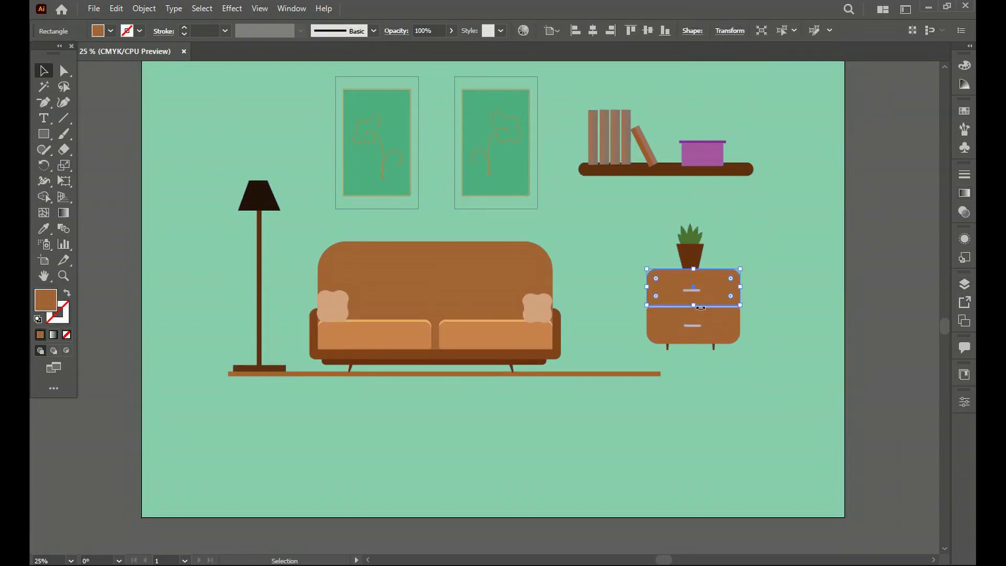
alt+scroll(695, 335, up, 1)
mouse_move(691, 337)
mouse_down()
mouse_move(591, 338)
mouse_move(607, 354)
mouse_up()
alt+scroll(591, 338, down, 2)
click(694, 492)
- Undo that move and place the whole cabinet and plant group beside the sofa
alt+scroll(586, 361, up, 3)
key(ctrl+shift+a)
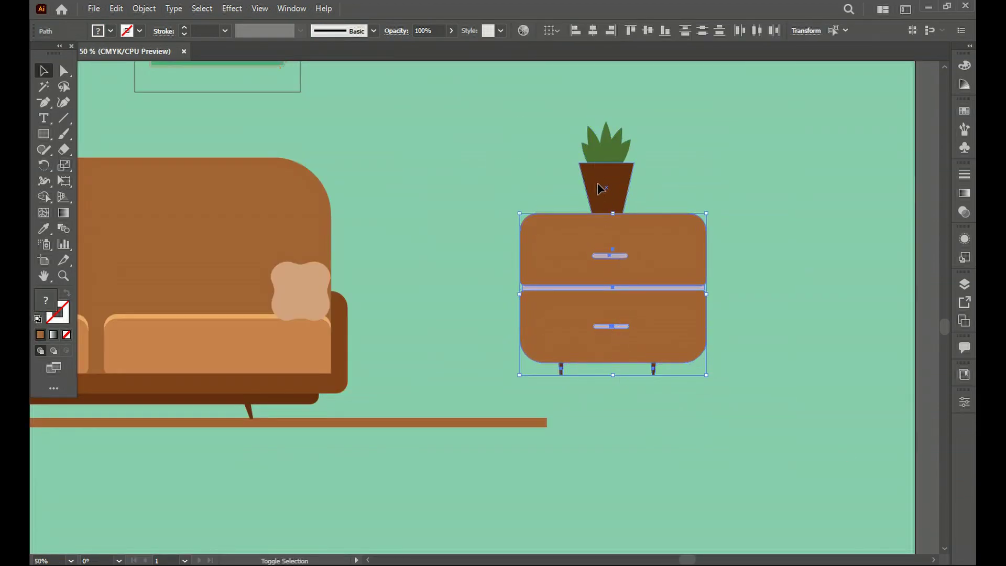
drag(563, 293, 403, 293)
click(612, 446)
alt+scroll(609, 436, down, 2)
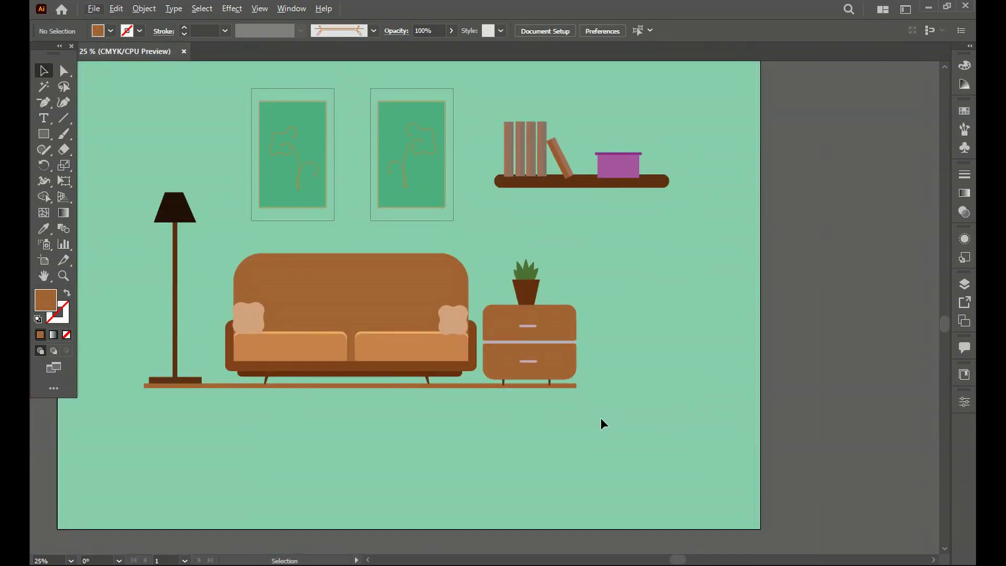
alt+scroll(603, 423, down, 1)
- Draw a brown floor rectangle across the bottom and move it up under the furniture
key(m)
drag(687, 453, 709, 451)
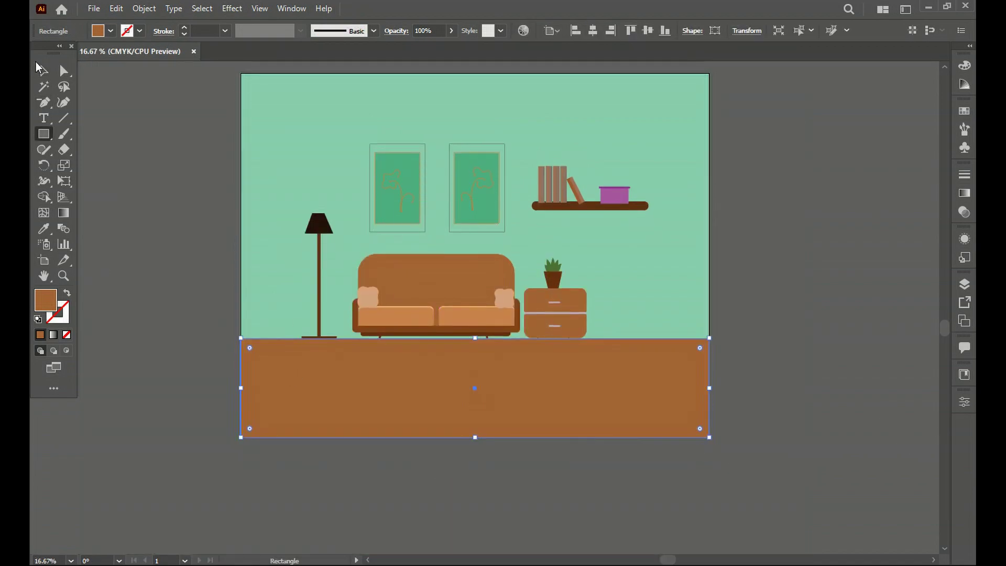
key(v)
drag(471, 347, 492, 335)
alt+scroll(491, 335, up, 1)
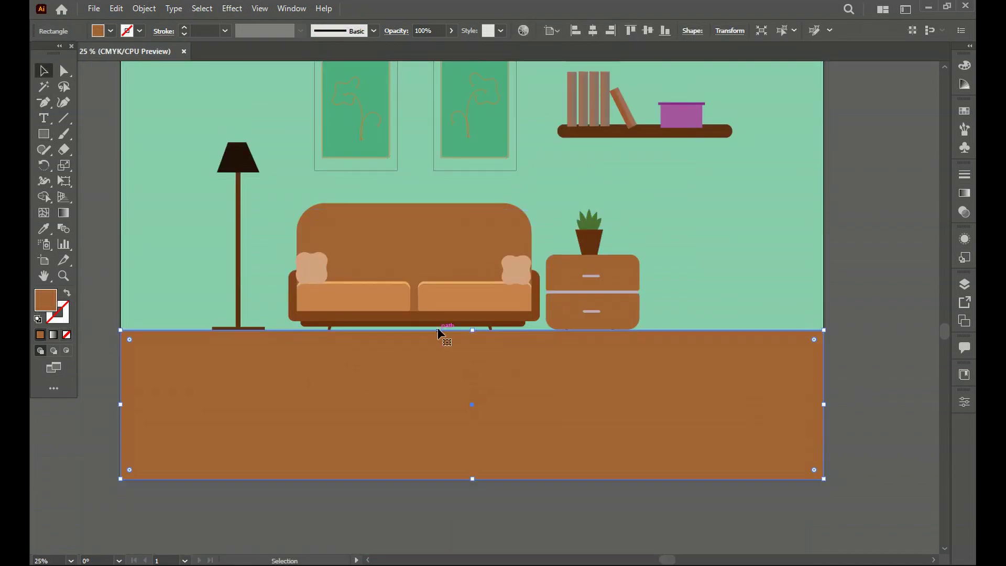
key(Delete)
- Raise the floor to meet the baseline strip and send it backward behind the strip
click(580, 319)
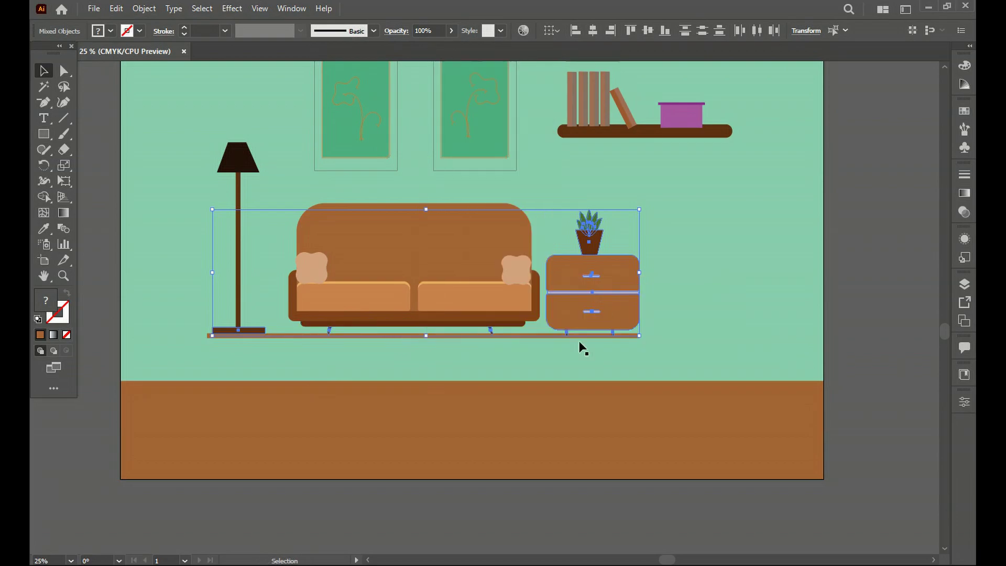
click(453, 335)
key(i)
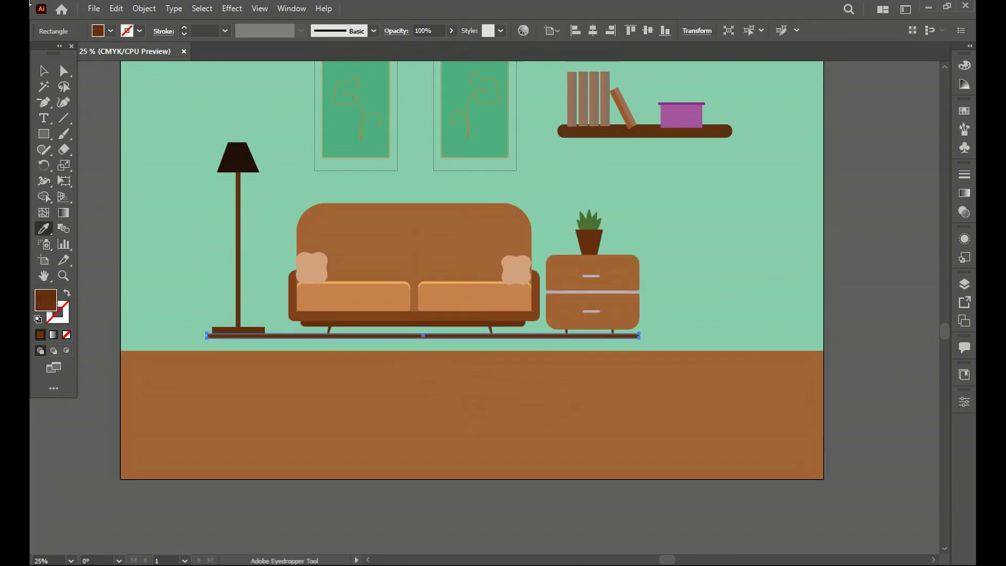
key(v)
drag(472, 357, 472, 340)
right_click(458, 356)
click(734, 531)
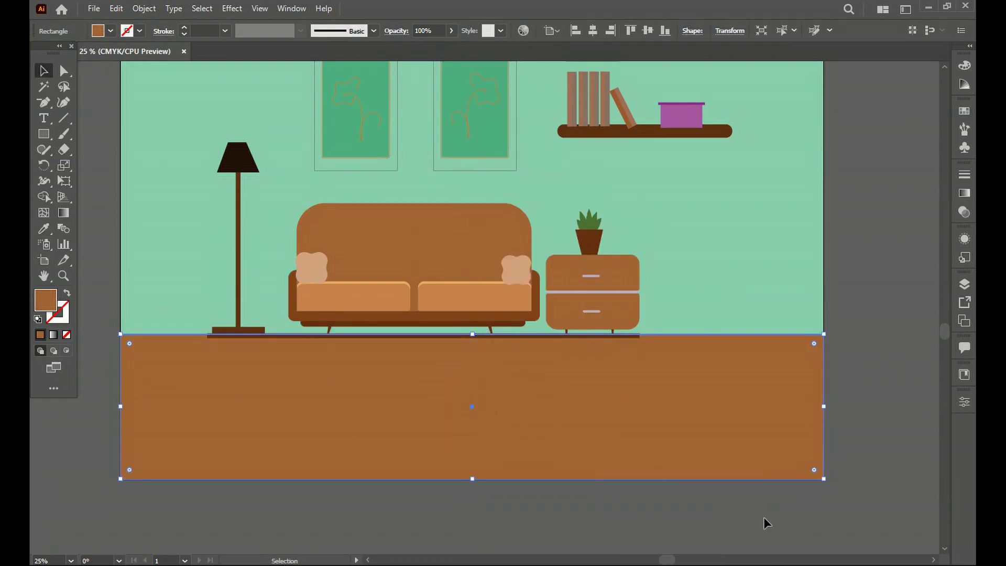
scroll(396, 416, up, 2)
- Set the baseline strip's transparency blend mode to Multiply
click(542, 383)
click(964, 214)
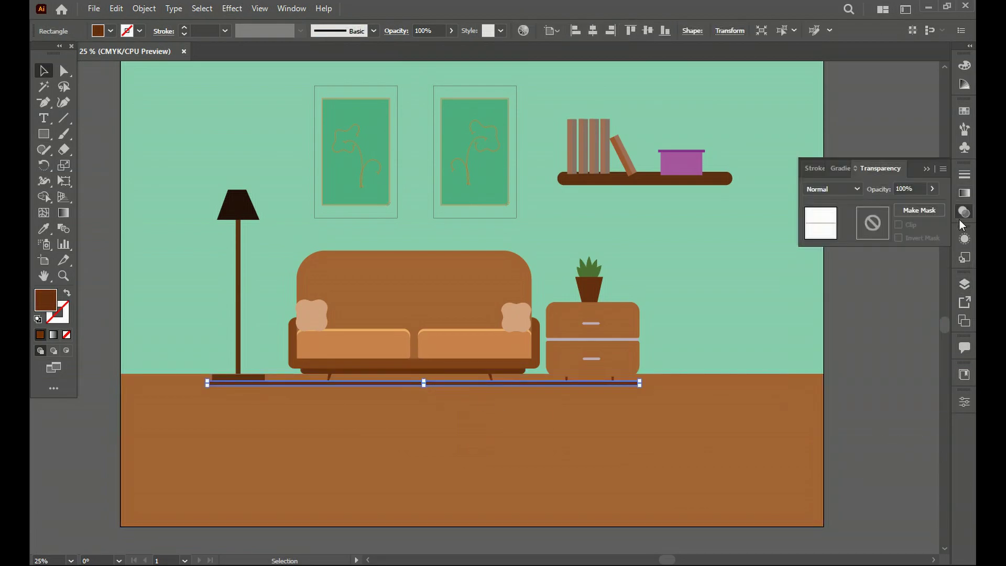
click(832, 189)
click(825, 210)
click(849, 377)
- Change the floor fill to the lighter brown #BF845C
click(699, 445)
double_click(46, 300)
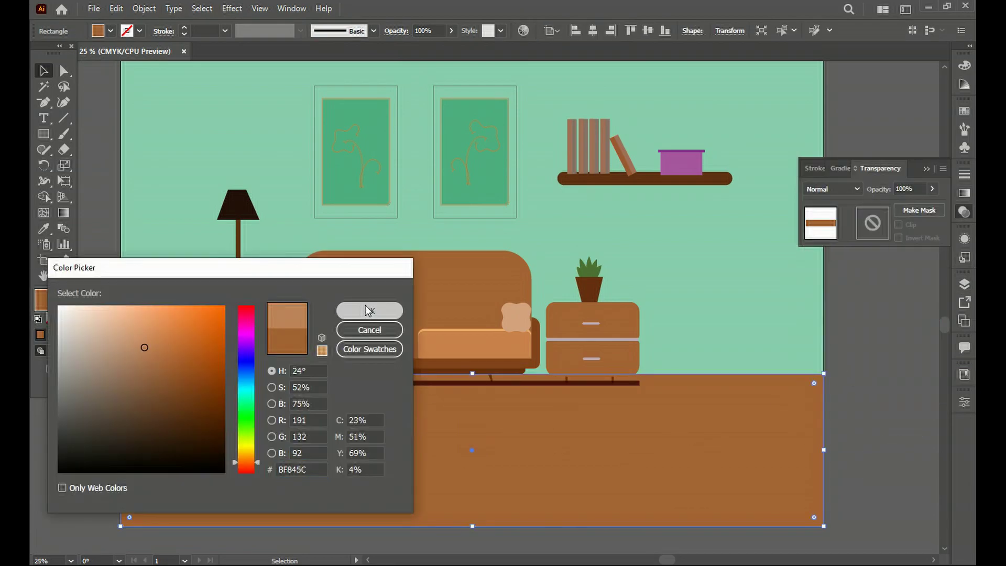
click(368, 309)
scroll(900, 200, up, 1)
click(602, 233)
- Shorten the books, the leaning book and the purple box so they rest on the shelf top
scroll(577, 194, up, 5)
drag(577, 201, 577, 190)
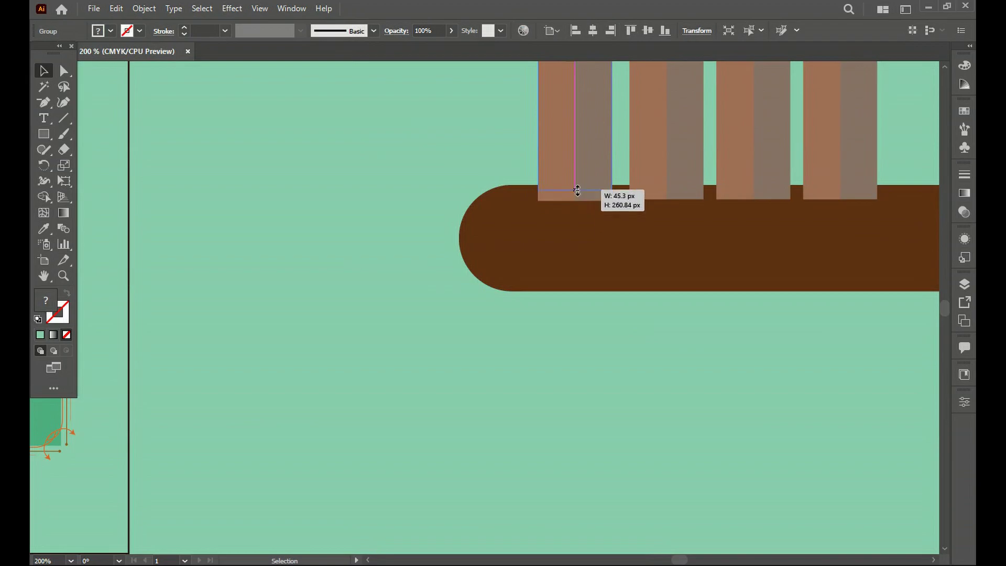
drag(917, 189, 466, 245)
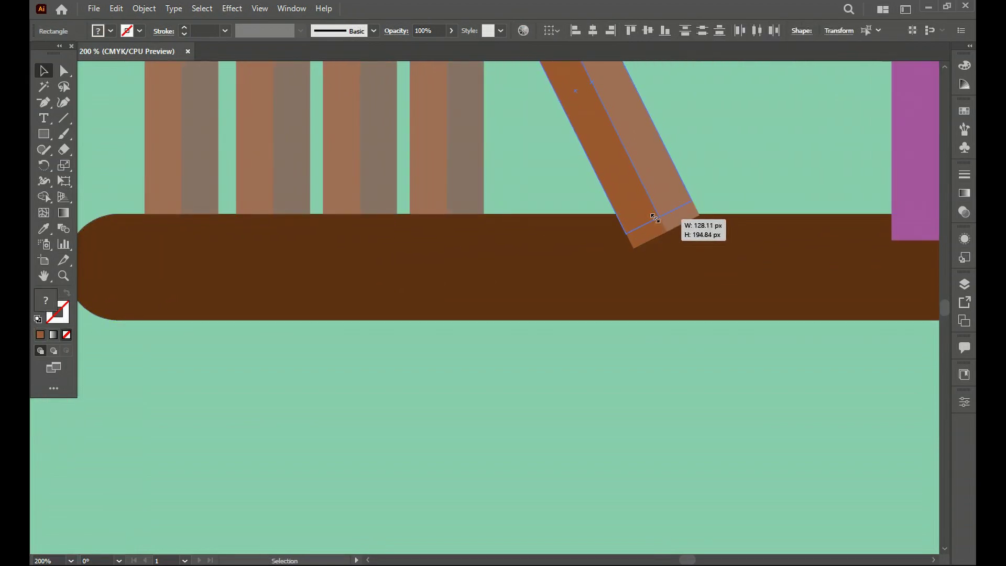
click(630, 245)
drag(630, 246, 628, 224)
- Pan and zoom the view to show the pictures and shelf with the room centred
scroll(530, 379, down, 5)
scroll(530, 379, down, 2)
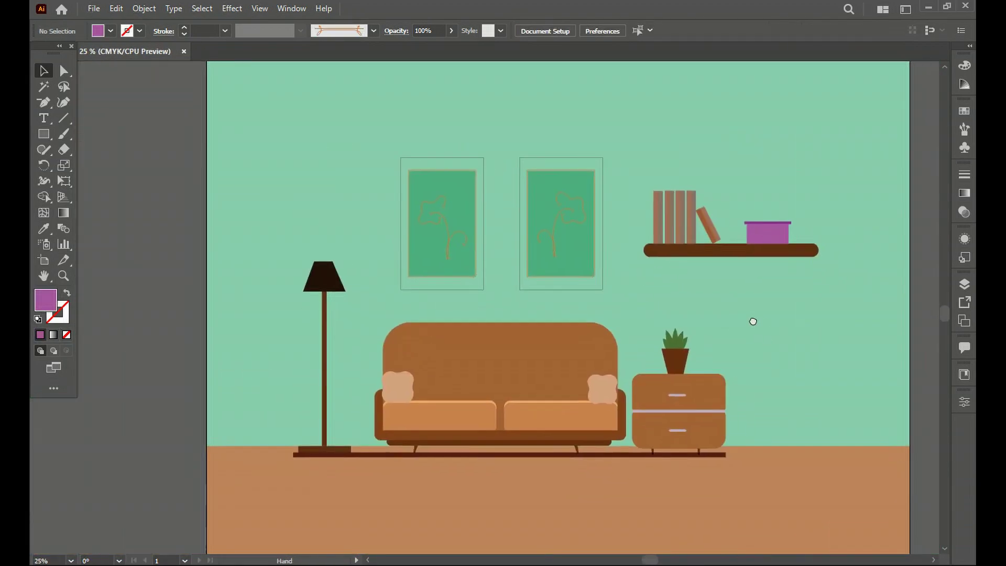
scroll(753, 321, up, 2)
drag(348, 476, 638, 365)
scroll(342, 438, down, 5)
scroll(583, 308, up, 1)
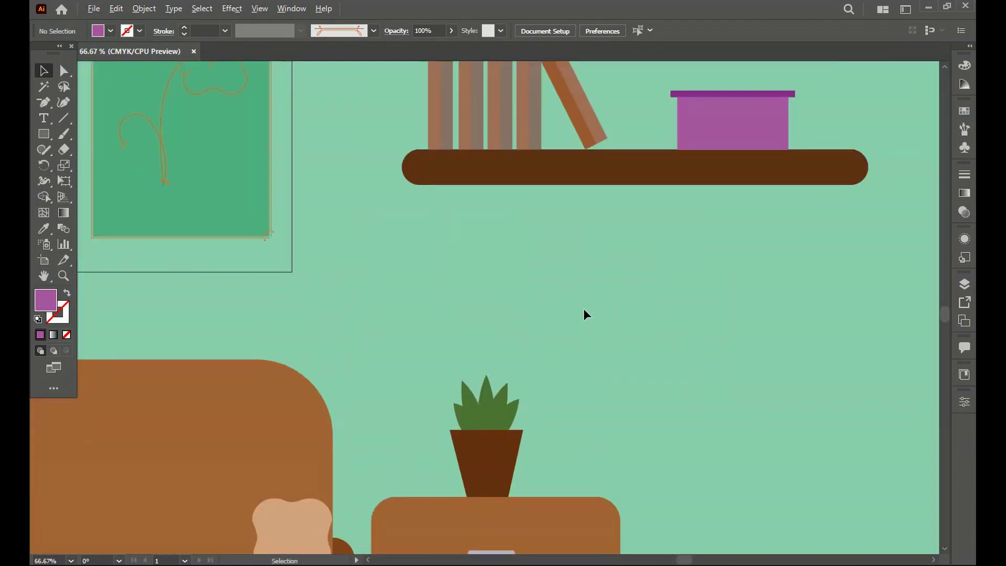
scroll(394, 262, up, 3)
scroll(876, 457, down, 3)
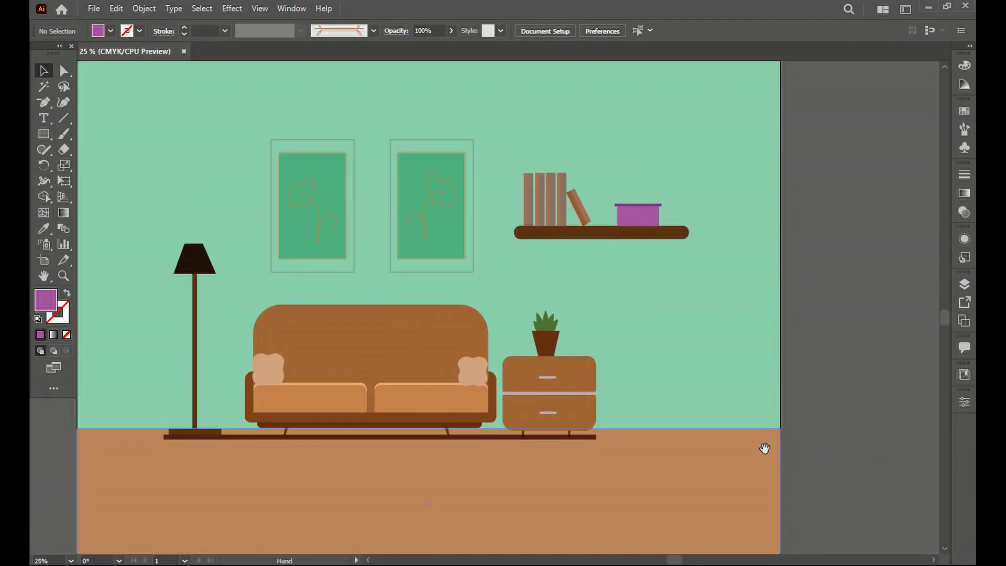
drag(764, 449, 798, 451)
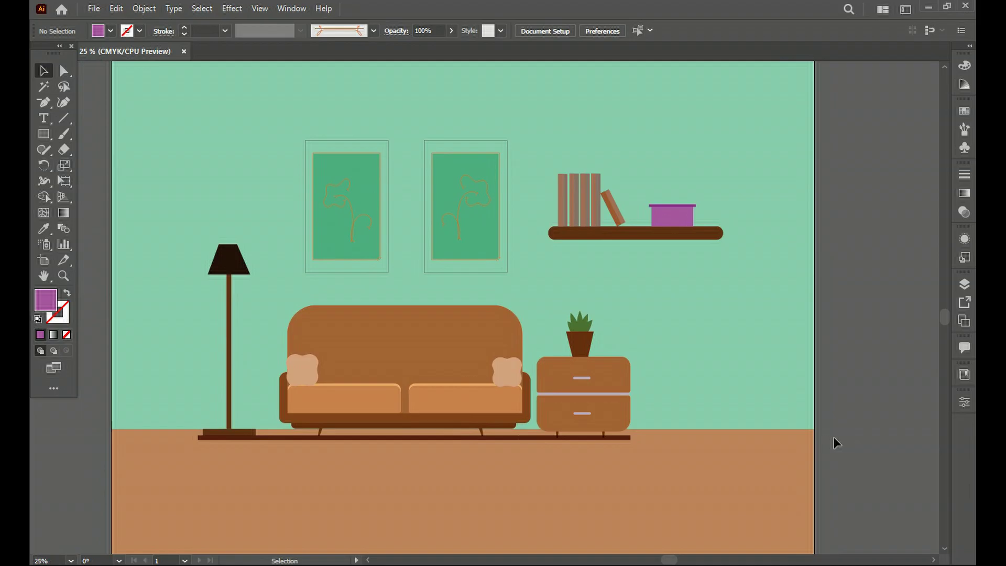